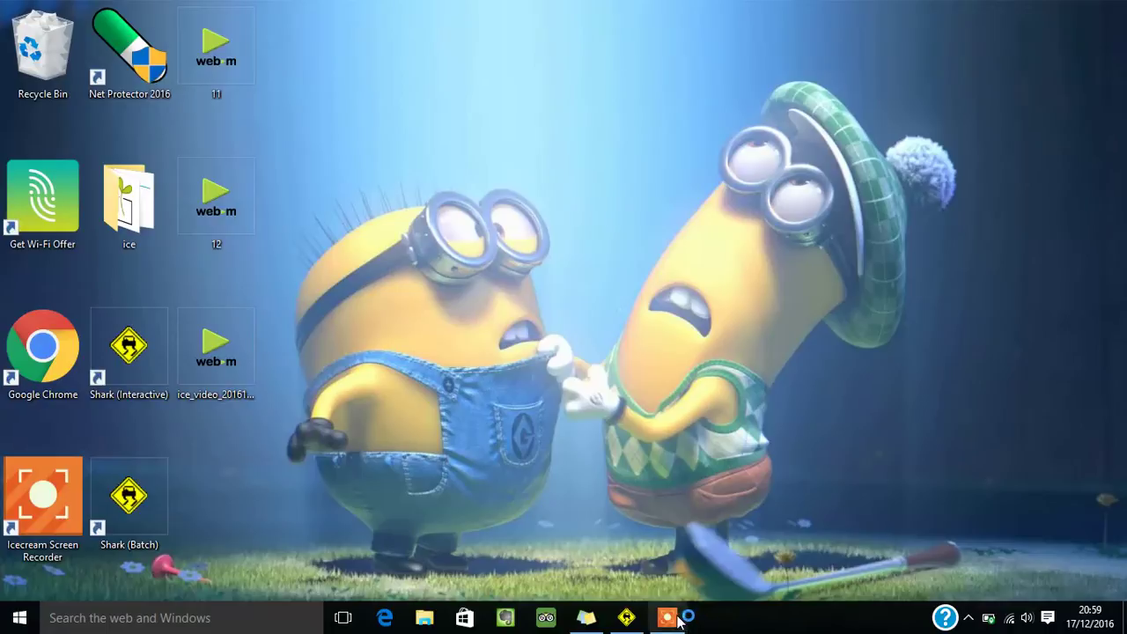
Step: Restore the minimized Lotus Suspension Analysis v5.01 window from the taskbar
{"action": "left_click", "coordinate": [625, 620]}
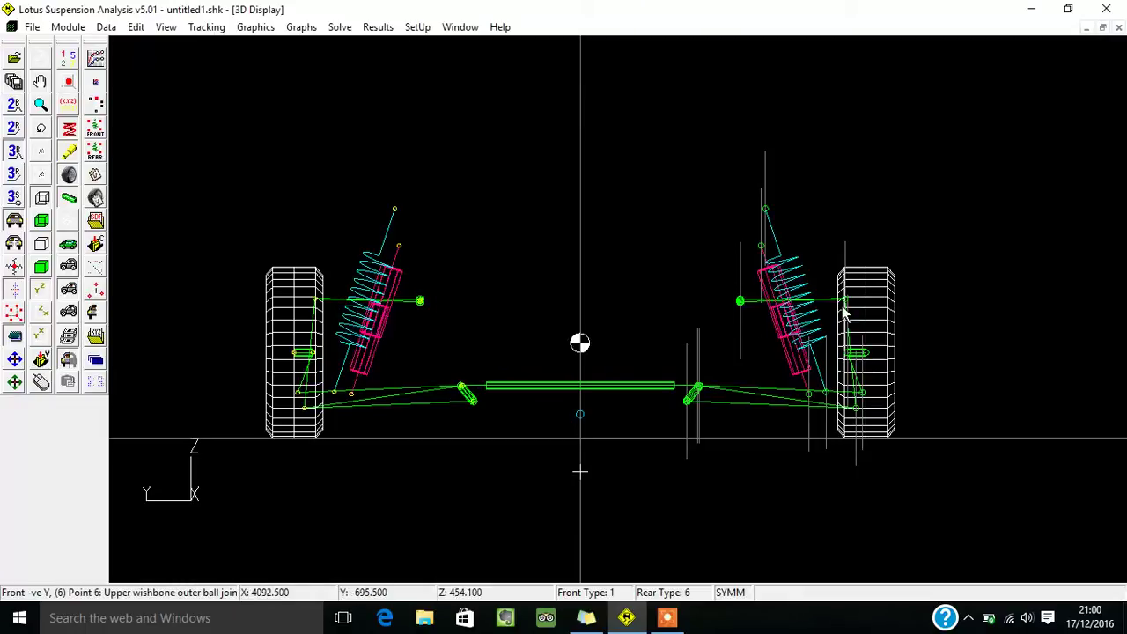
Step: Show and hide the hardpoint tracking guides, then change their orientation
{"action": "left_click", "coordinate": [40, 380]}
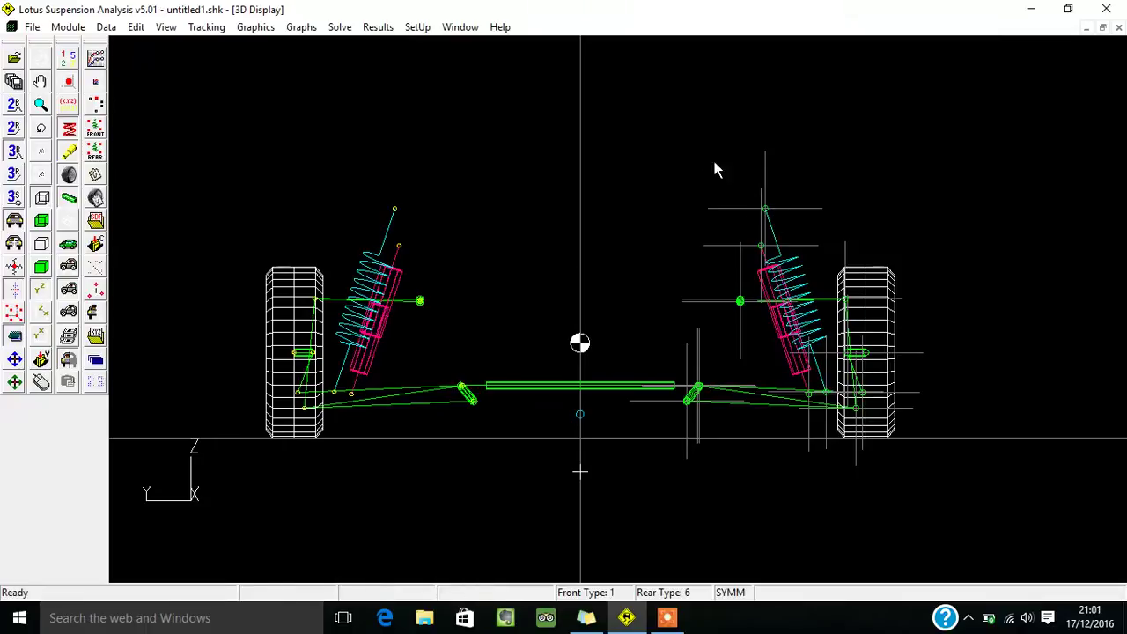
{"action": "left_click", "coordinate": [41, 382]}
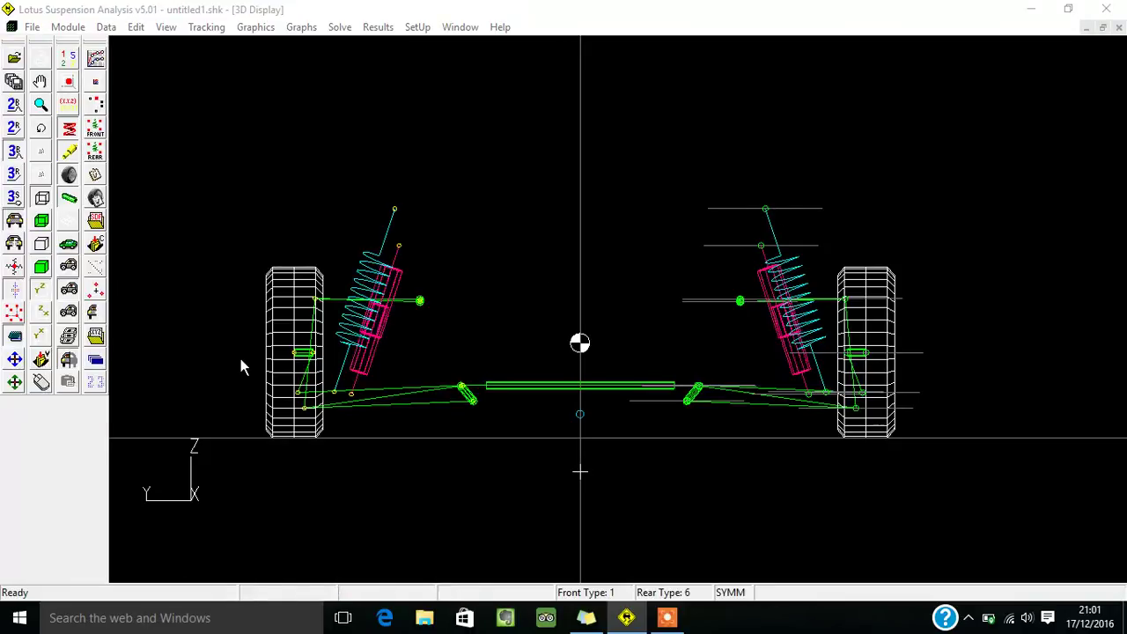
{"action": "left_click", "coordinate": [41, 382]}
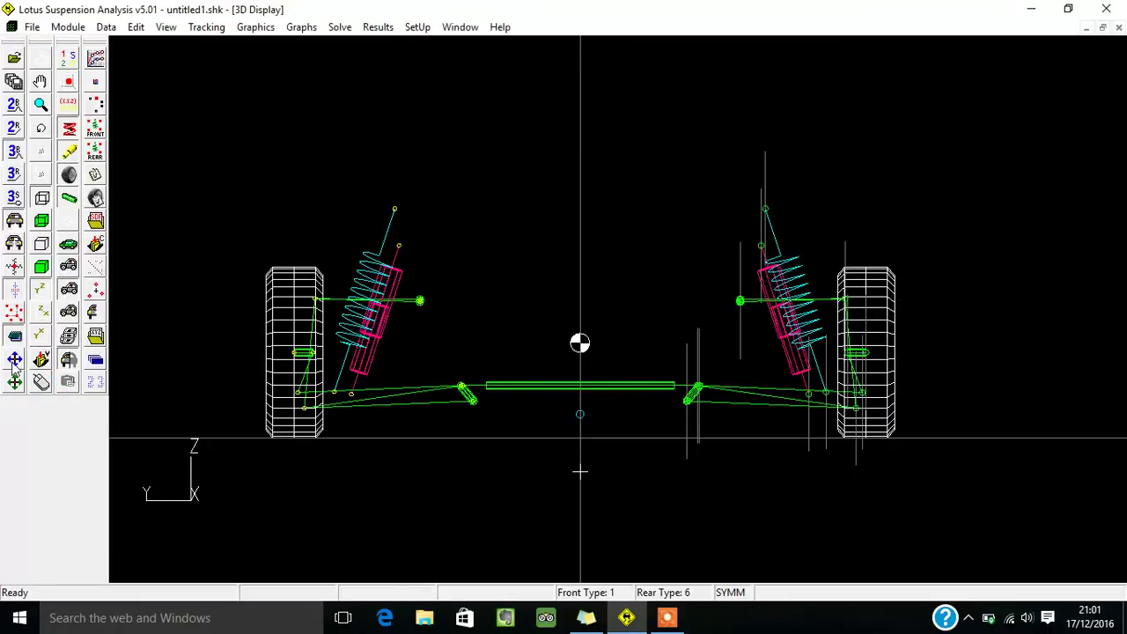
Step: Try joggle adjustment with vertical movement, then turn it off in favour of drag mode
{"action": "left_click", "coordinate": [14, 361]}
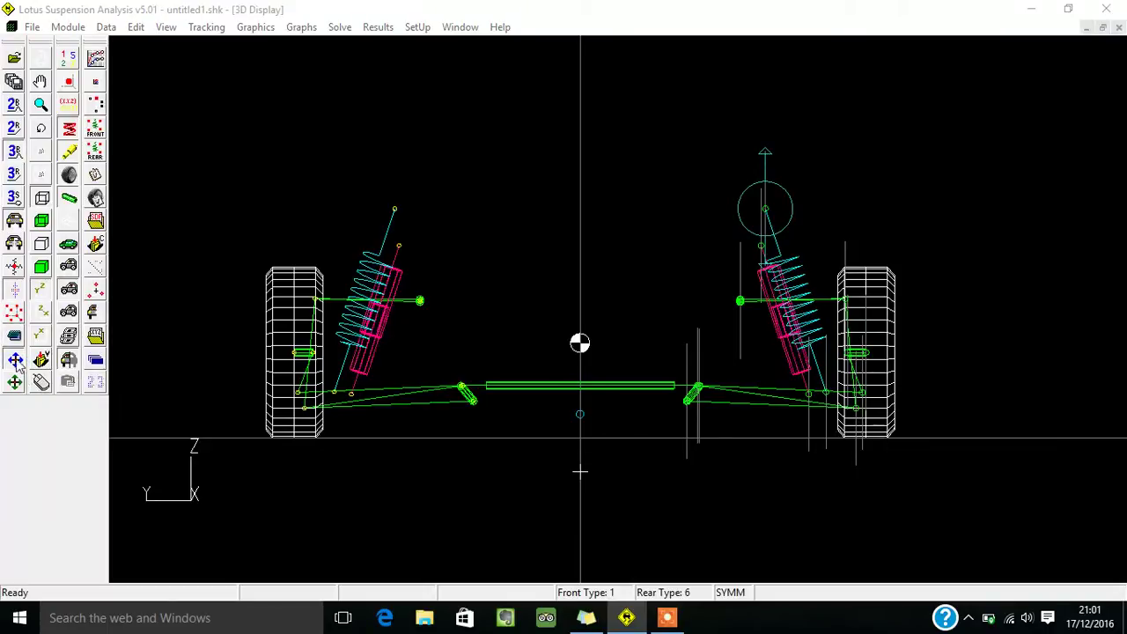
{"action": "left_click", "coordinate": [15, 361]}
{"action": "left_click", "coordinate": [40, 381]}
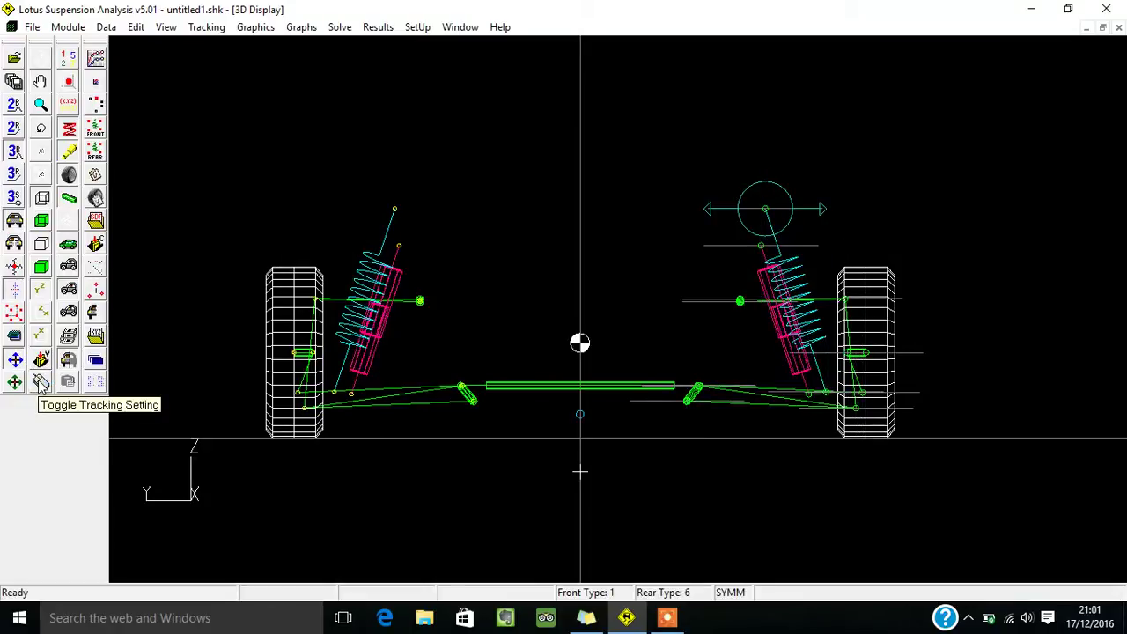
{"action": "left_click", "coordinate": [41, 380]}
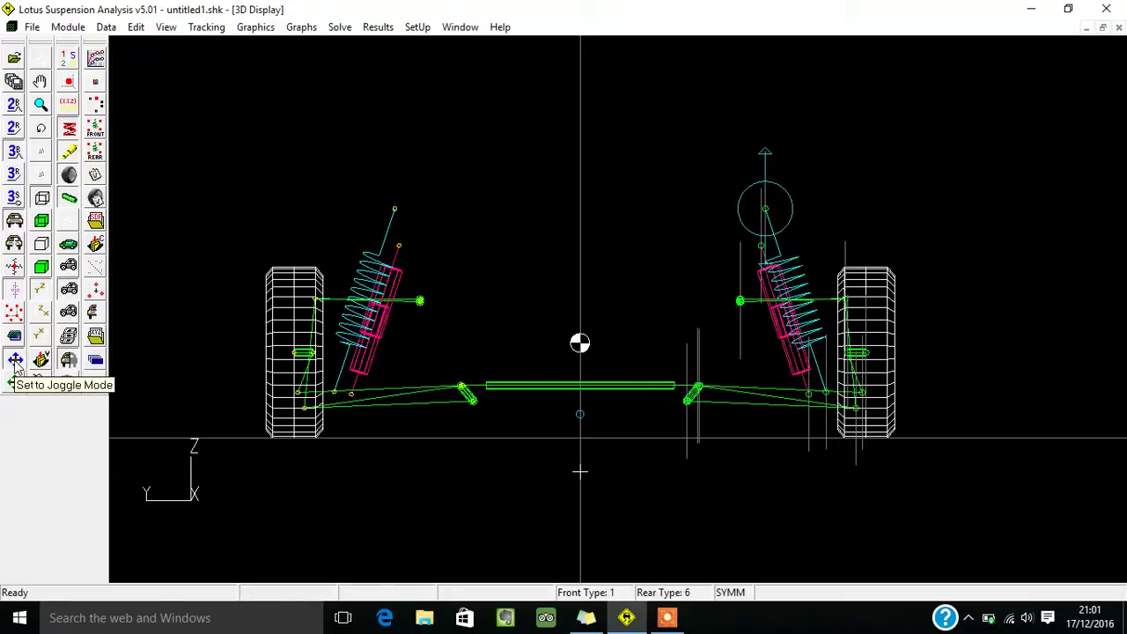
{"action": "left_click", "coordinate": [14, 360]}
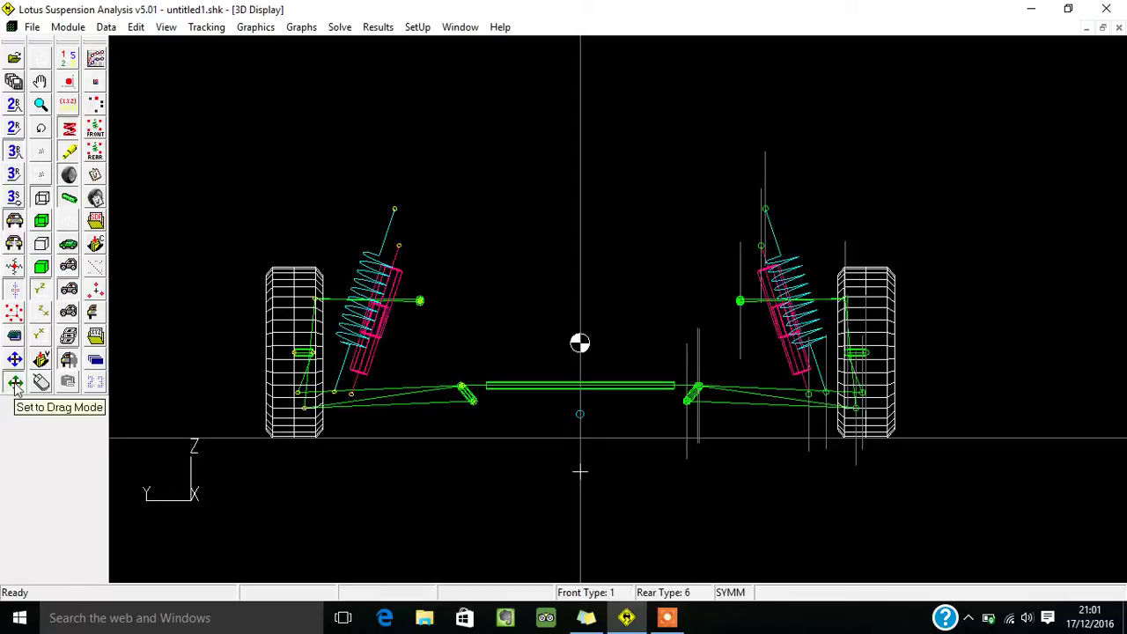
{"action": "left_click", "coordinate": [15, 387]}
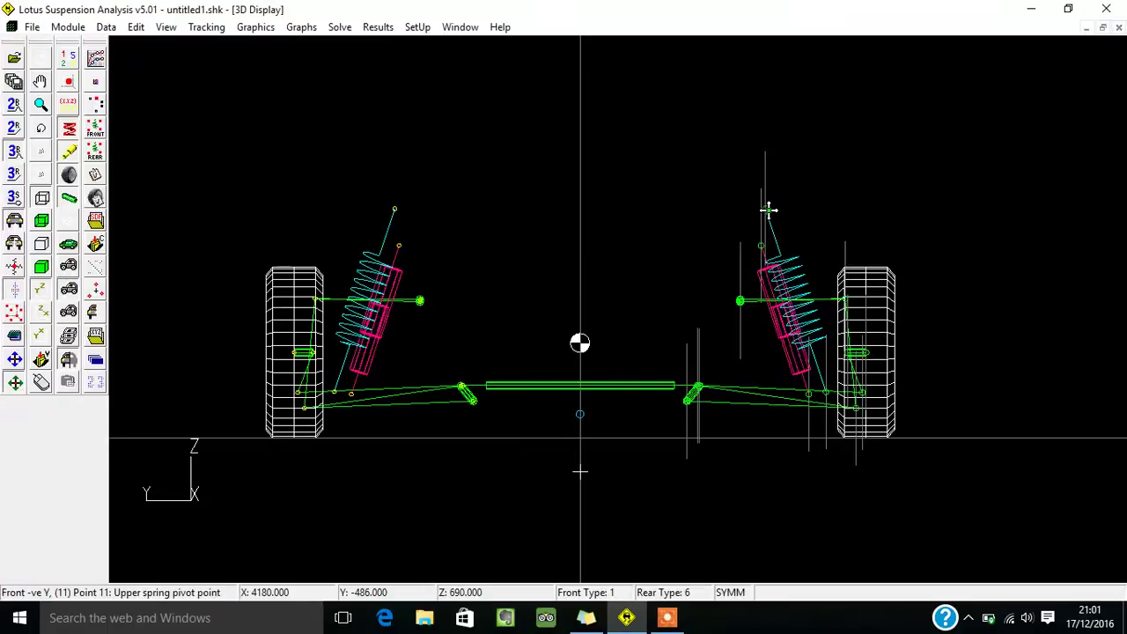
Step: Drag Point 11, both damper ends and Point 12 upward, putting Point 7 near Z 311
{"action": "left_click_drag", "start_coordinate": [766, 208], "coordinate": [765, 159]}
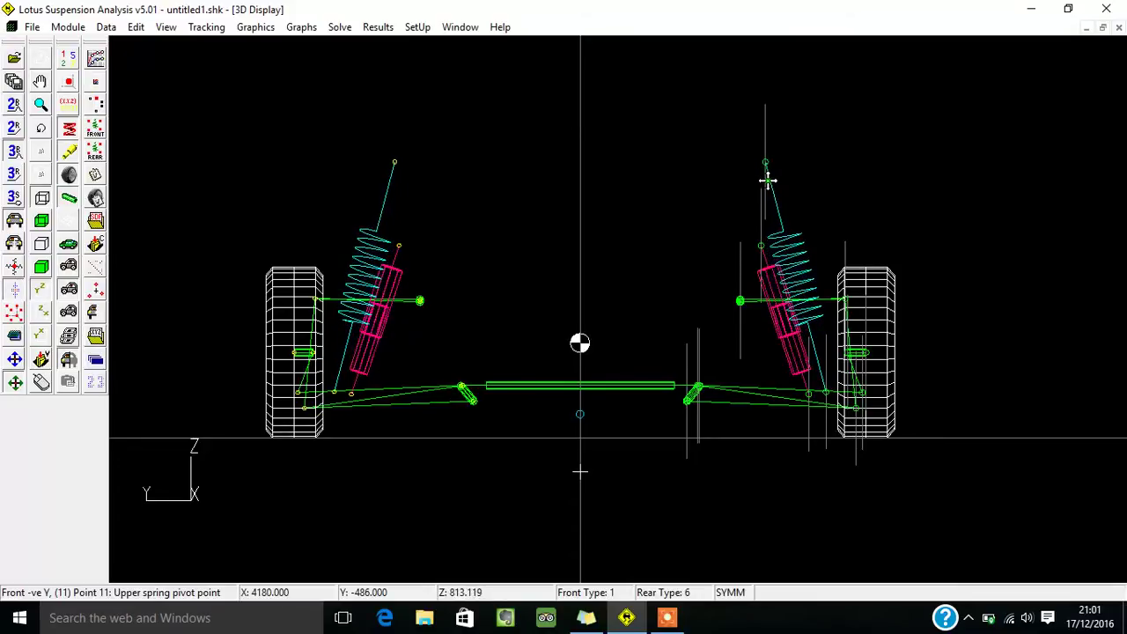
{"action": "left_click_drag", "start_coordinate": [760, 248], "coordinate": [758, 198]}
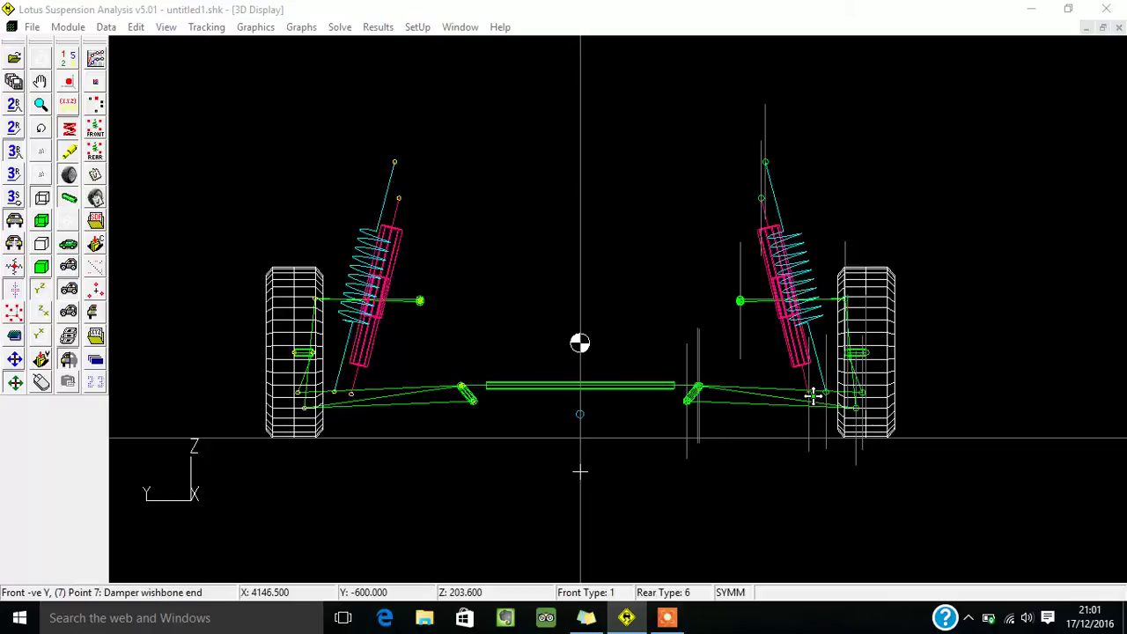
{"action": "left_click_drag", "start_coordinate": [811, 394], "coordinate": [809, 378]}
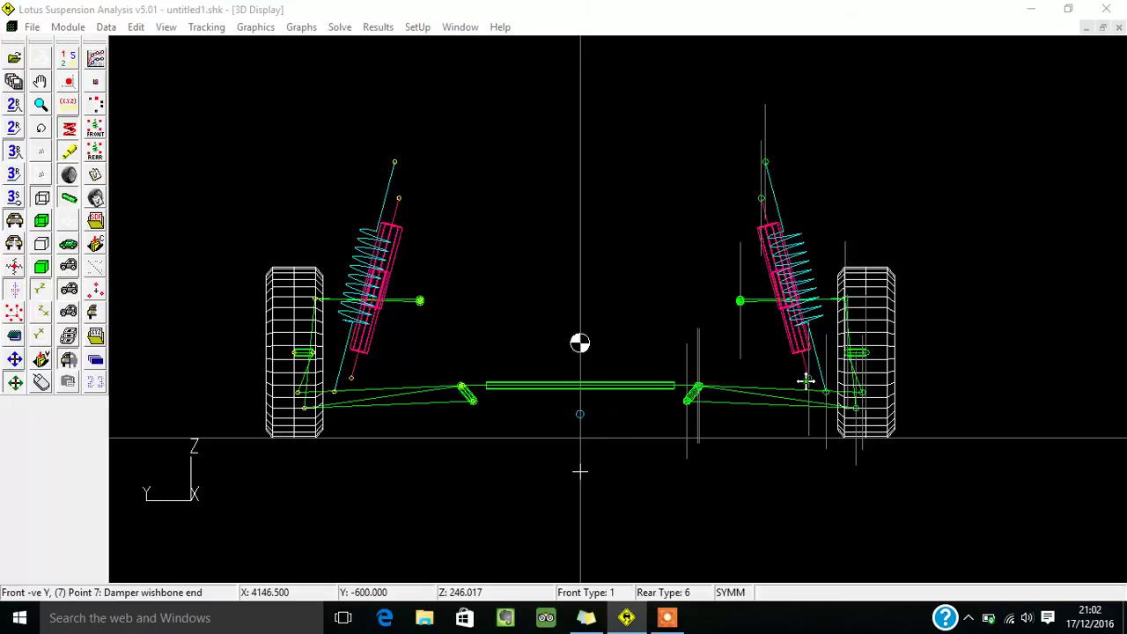
{"action": "left_click_drag", "start_coordinate": [808, 379], "coordinate": [815, 353]}
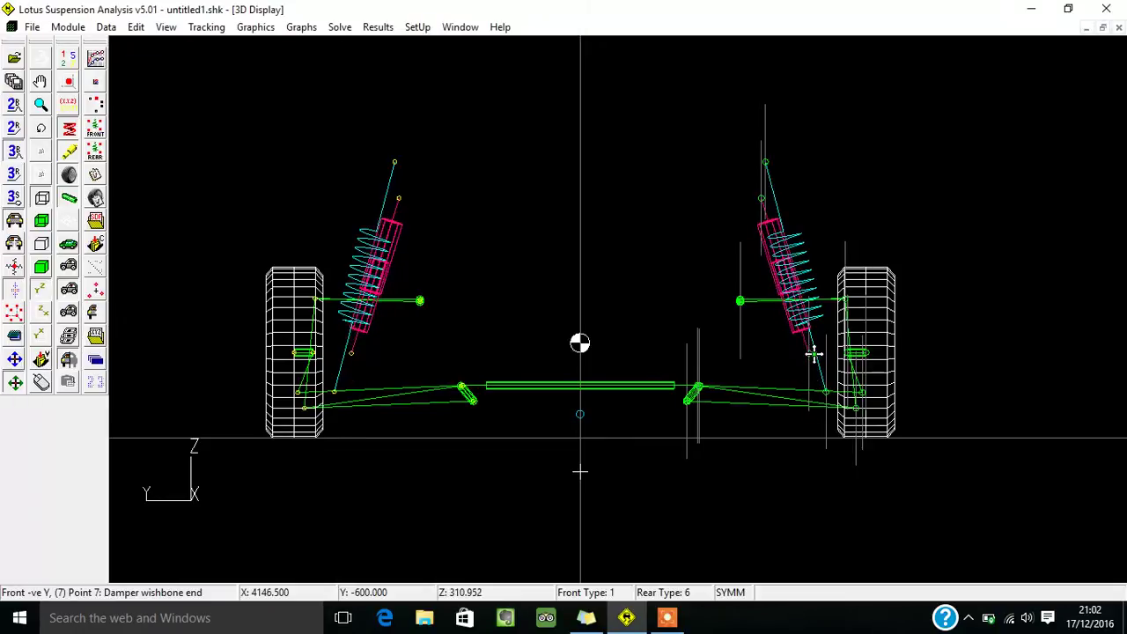
{"action": "left_click_drag", "start_coordinate": [826, 391], "coordinate": [829, 354]}
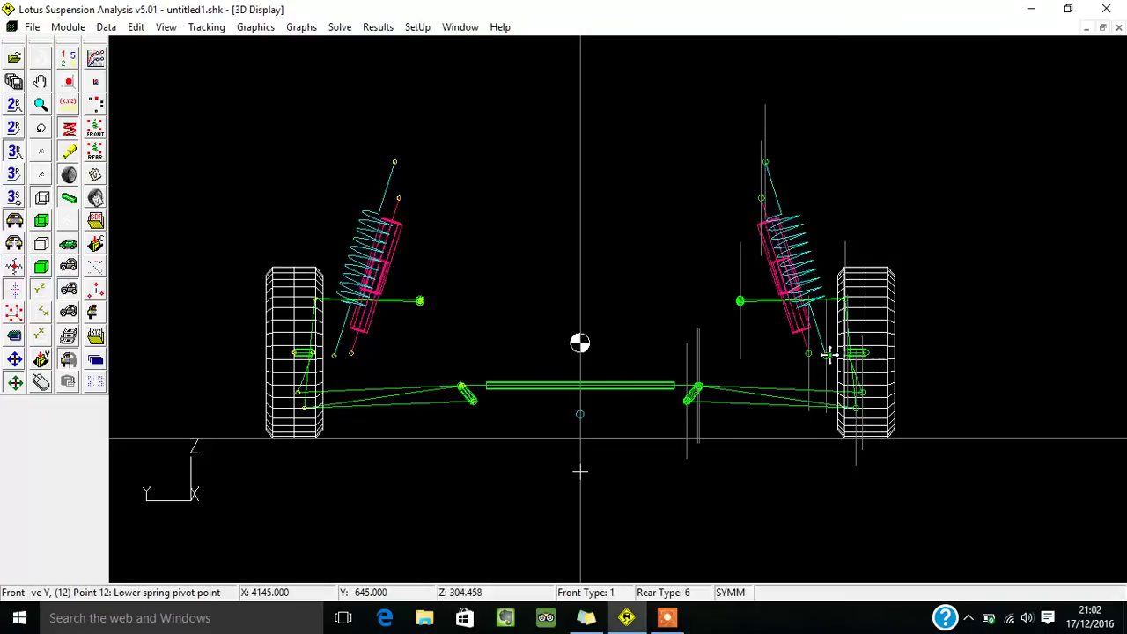
Step: Move the lower spring pivot point down in the 3D view
{"action": "left_click", "coordinate": [41, 382]}
{"action": "left_click", "coordinate": [41, 381]}
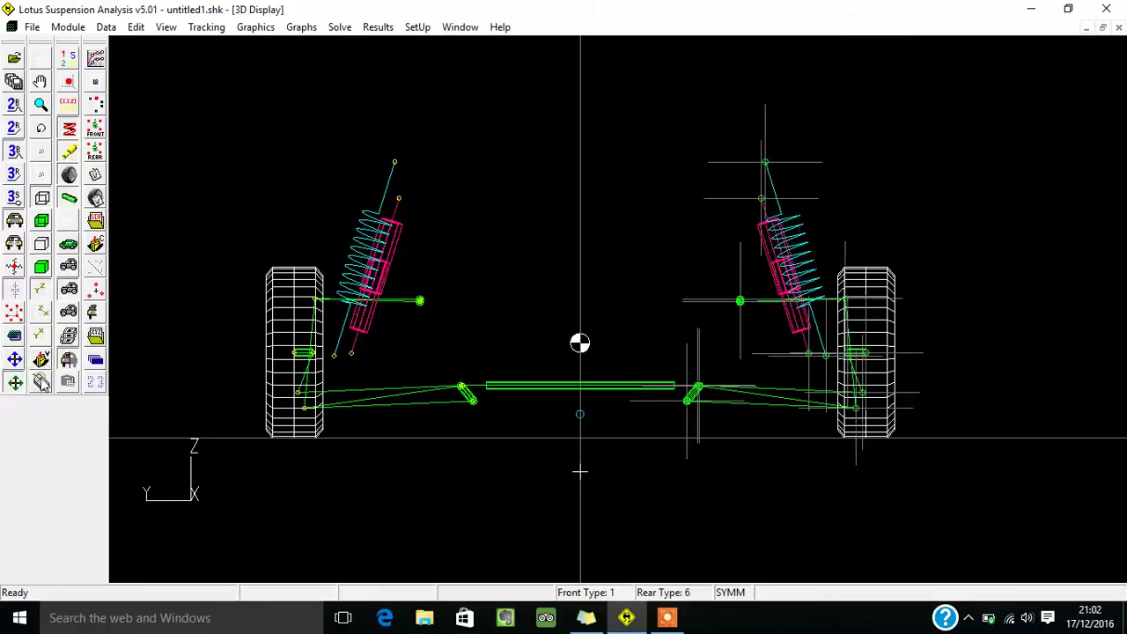
{"action": "left_click_drag", "start_coordinate": [798, 320], "coordinate": [809, 353]}
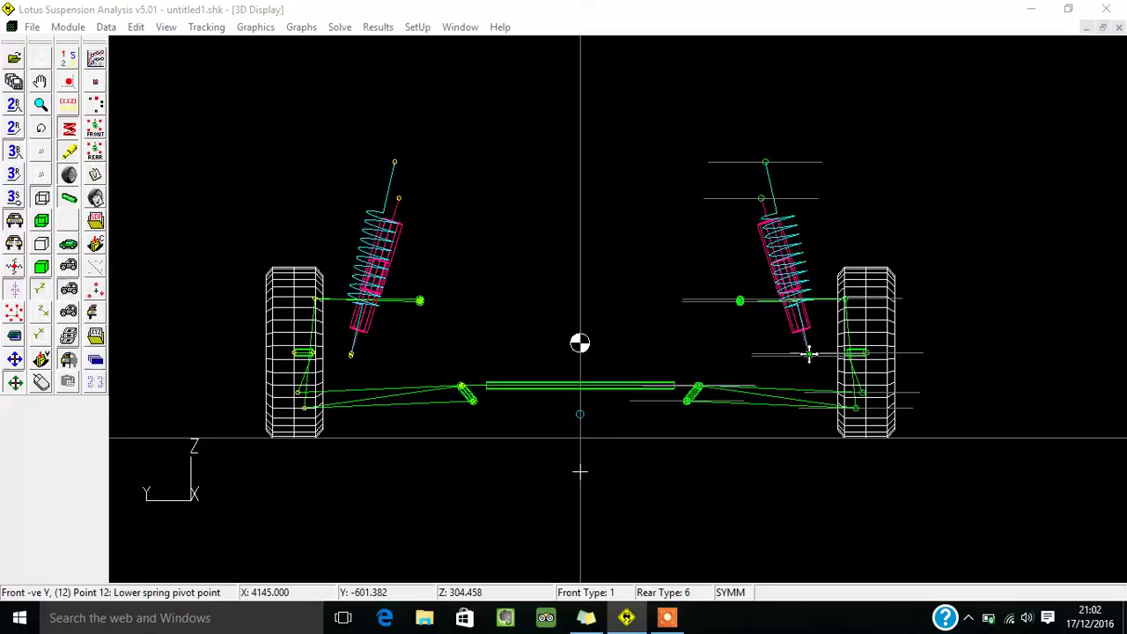
Step: Using vertical tracking, raise the lower wishbone pivots and ball joint, and lower Point 6 to about Z 402
{"action": "left_click", "coordinate": [42, 382]}
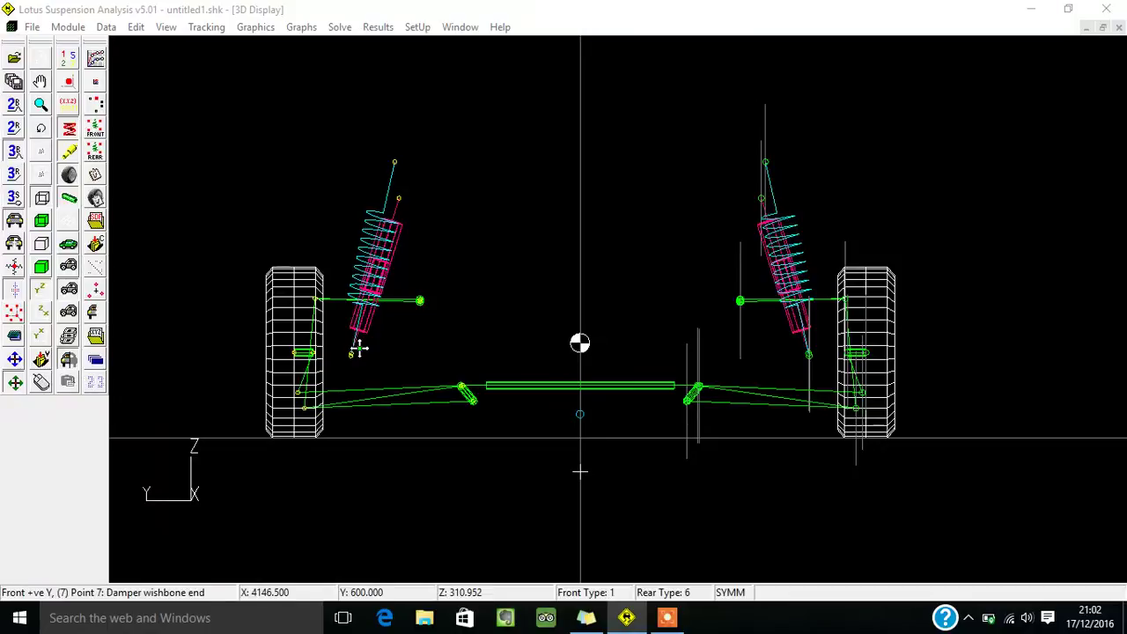
{"action": "left_click_drag", "start_coordinate": [694, 389], "coordinate": [706, 341]}
{"action": "left_click_drag", "start_coordinate": [688, 397], "coordinate": [684, 363]}
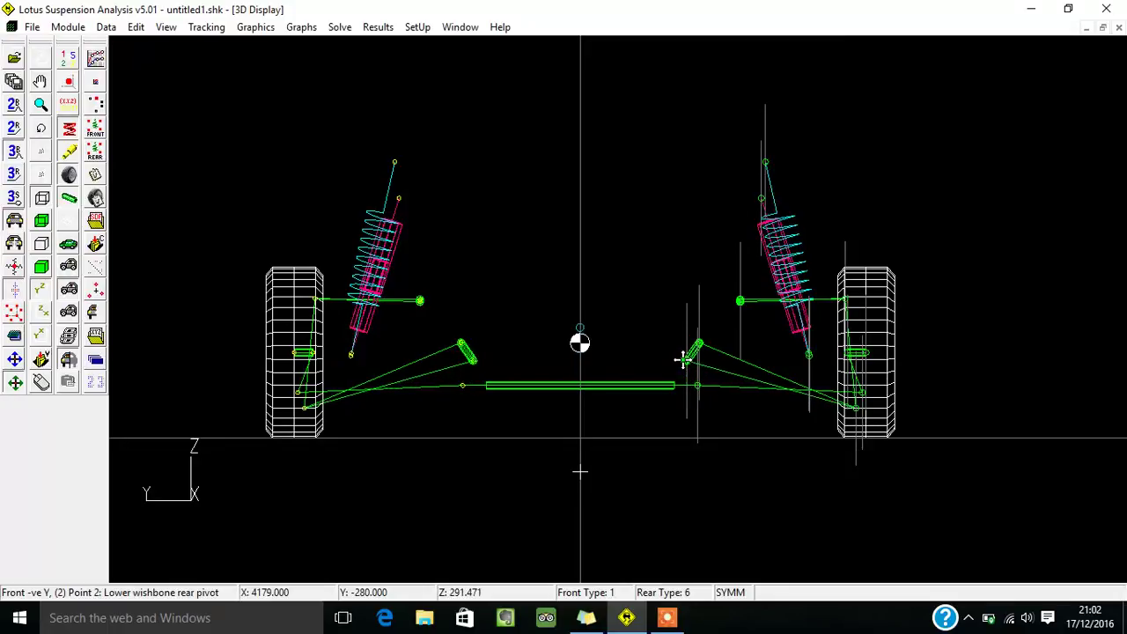
{"action": "left_click_drag", "start_coordinate": [683, 359], "coordinate": [684, 345]}
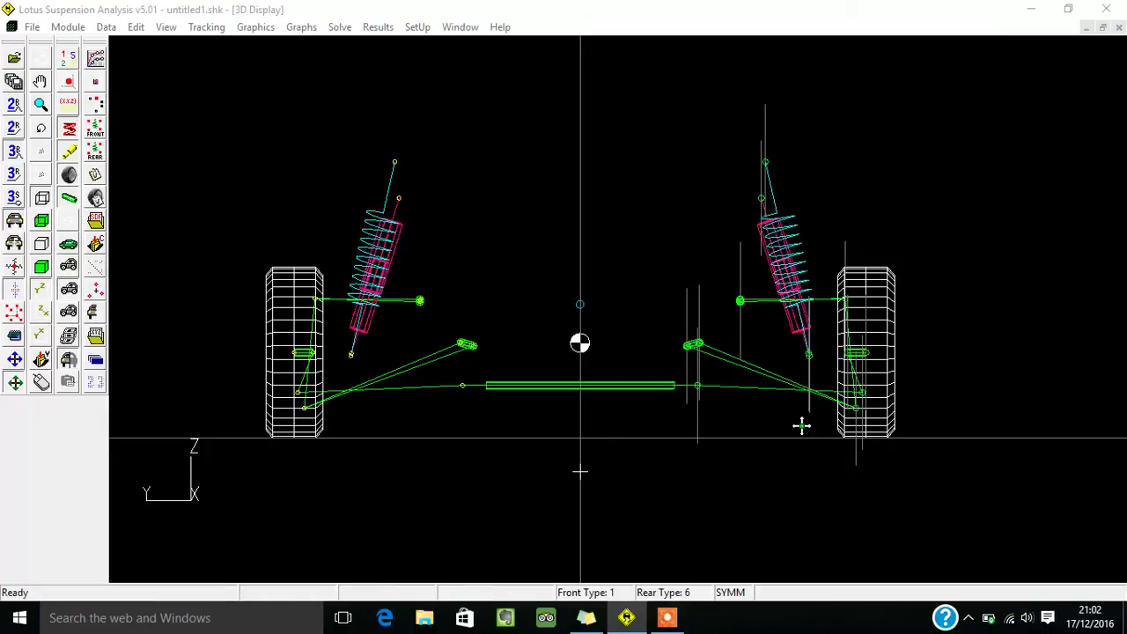
{"action": "left_click_drag", "start_coordinate": [854, 410], "coordinate": [843, 395]}
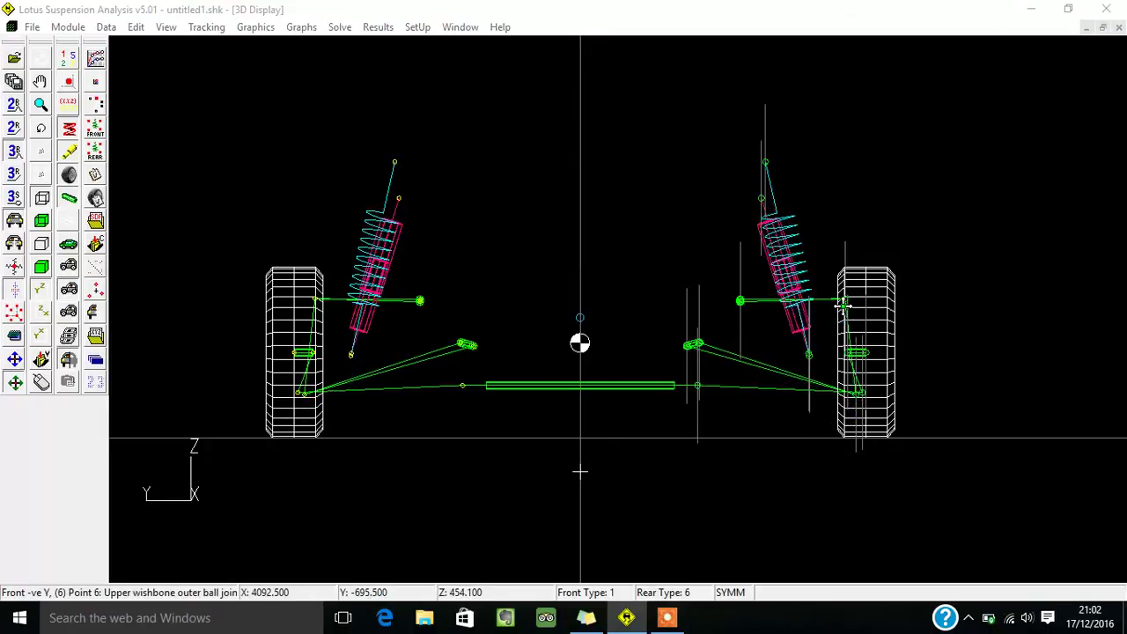
{"action": "left_click_drag", "start_coordinate": [845, 301], "coordinate": [843, 315]}
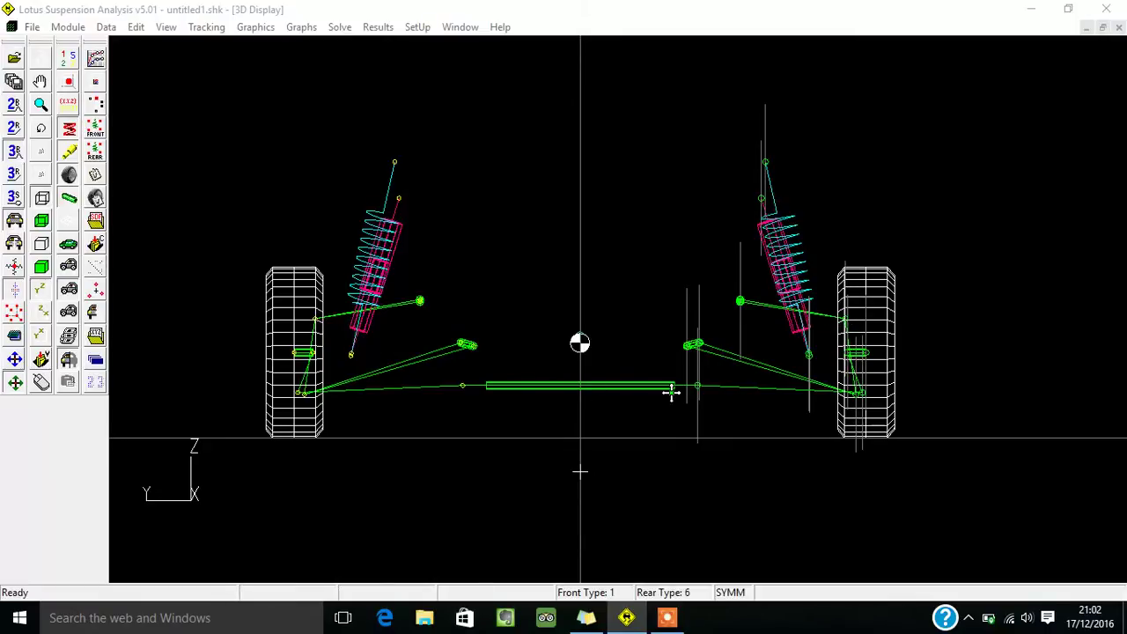
Step: Drag the track rod joints, wheel centre Point 14 and spindle, raising Point 10 to about Z 389
{"action": "left_click_drag", "start_coordinate": [697, 385], "coordinate": [696, 364]}
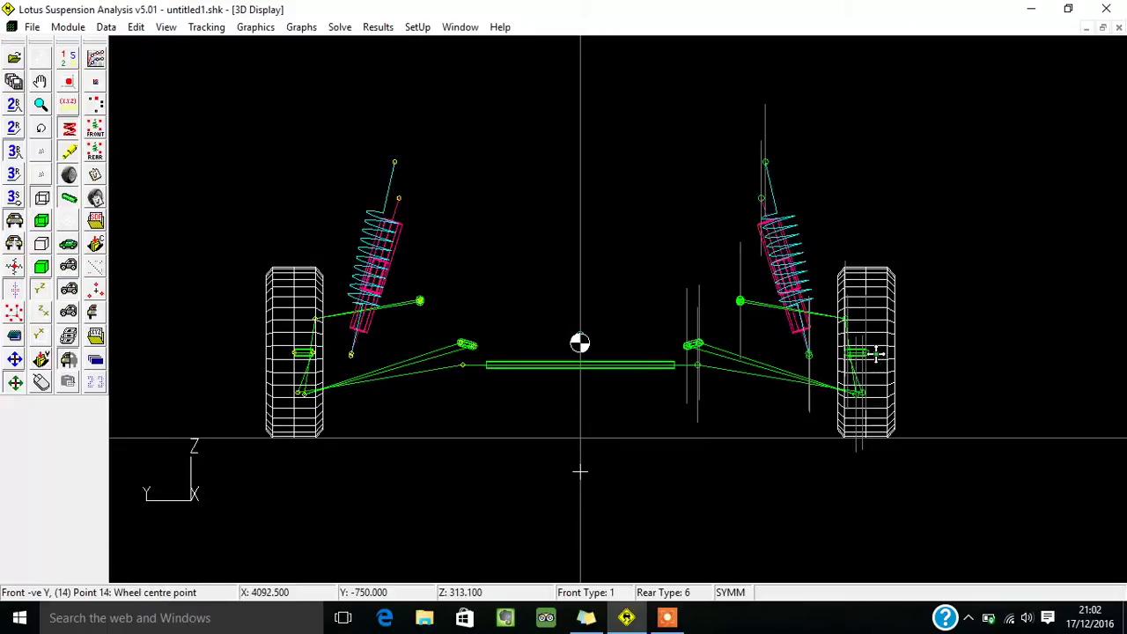
{"action": "left_click_drag", "start_coordinate": [868, 352], "coordinate": [892, 352]}
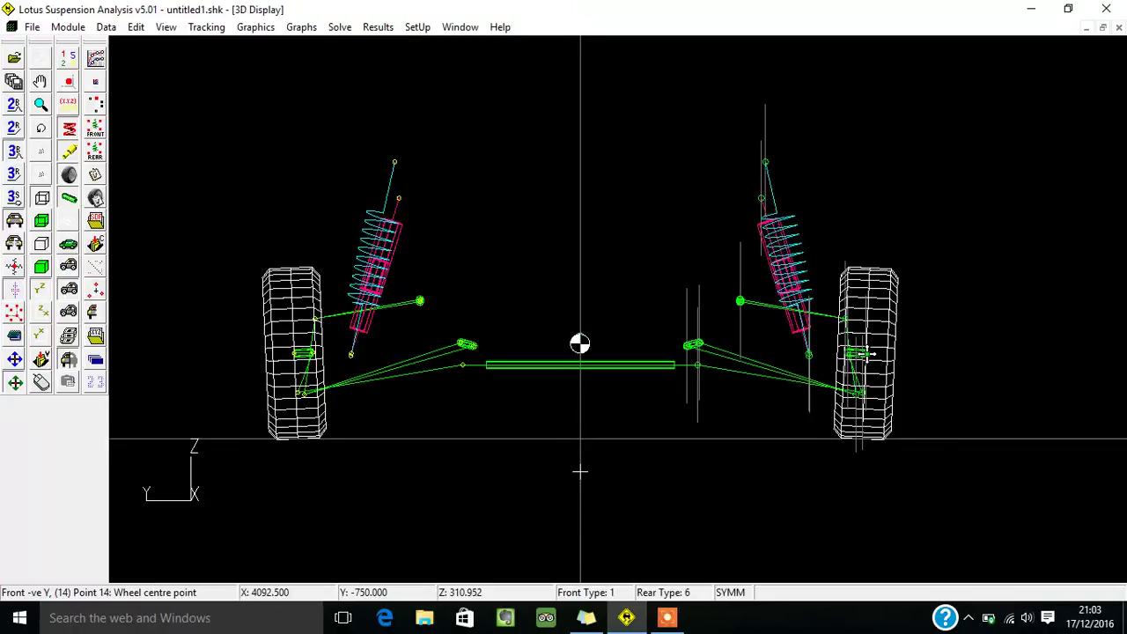
{"action": "left_click_drag", "start_coordinate": [867, 355], "coordinate": [868, 353]}
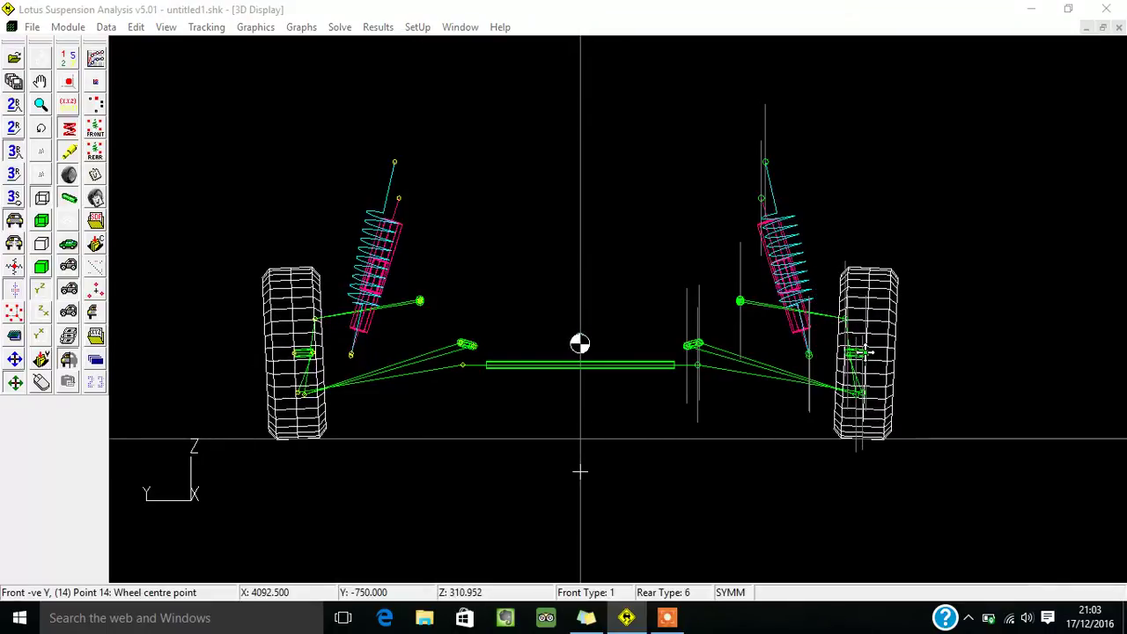
{"action": "left_click_drag", "start_coordinate": [862, 392], "coordinate": [859, 377]}
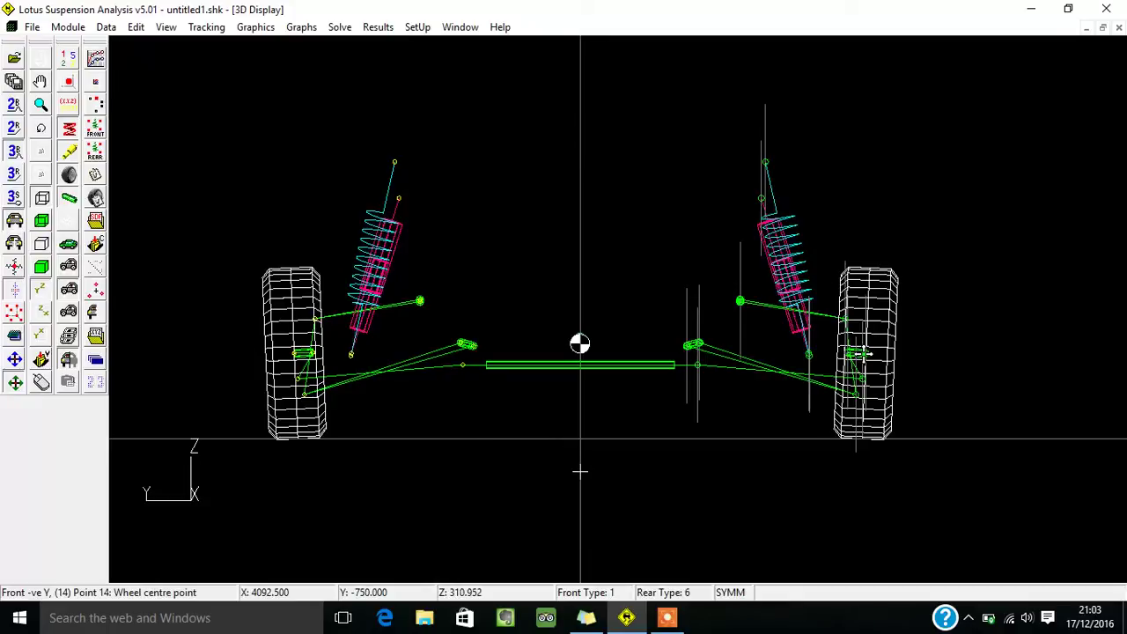
{"action": "mouse_move", "coordinate": [847, 354]}
{"action": "left_mouse_down"}
{"action": "mouse_move", "coordinate": [826, 355]}
{"action": "mouse_move", "coordinate": [844, 342]}
{"action": "mouse_move", "coordinate": [825, 360]}
{"action": "mouse_move", "coordinate": [833, 350]}
{"action": "left_mouse_up"}
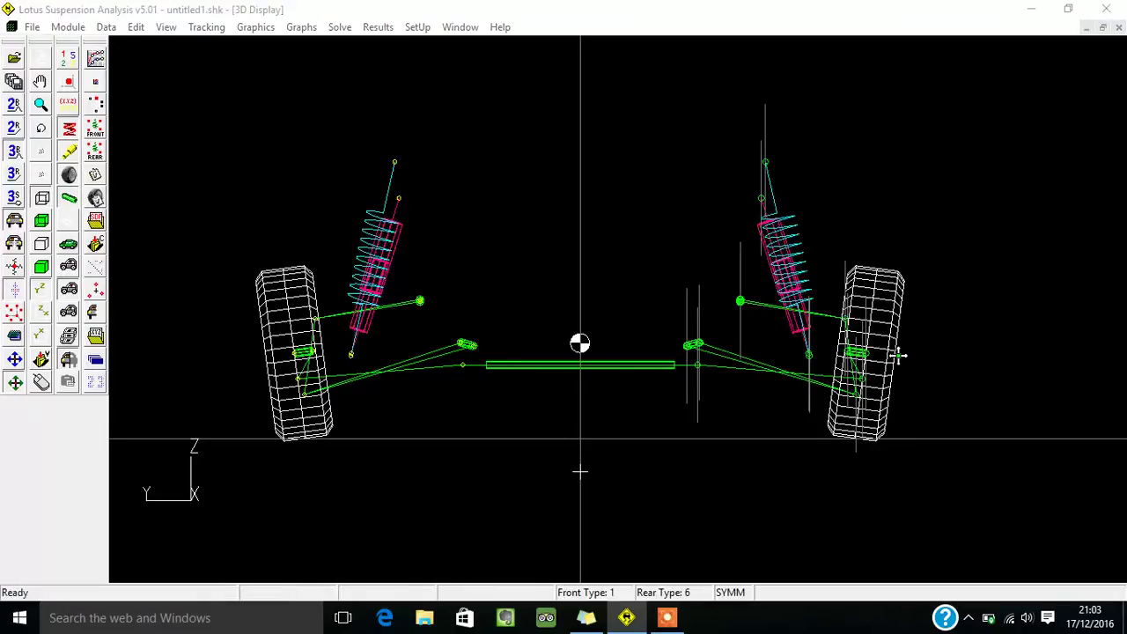
{"action": "left_click_drag", "start_coordinate": [868, 352], "coordinate": [865, 357]}
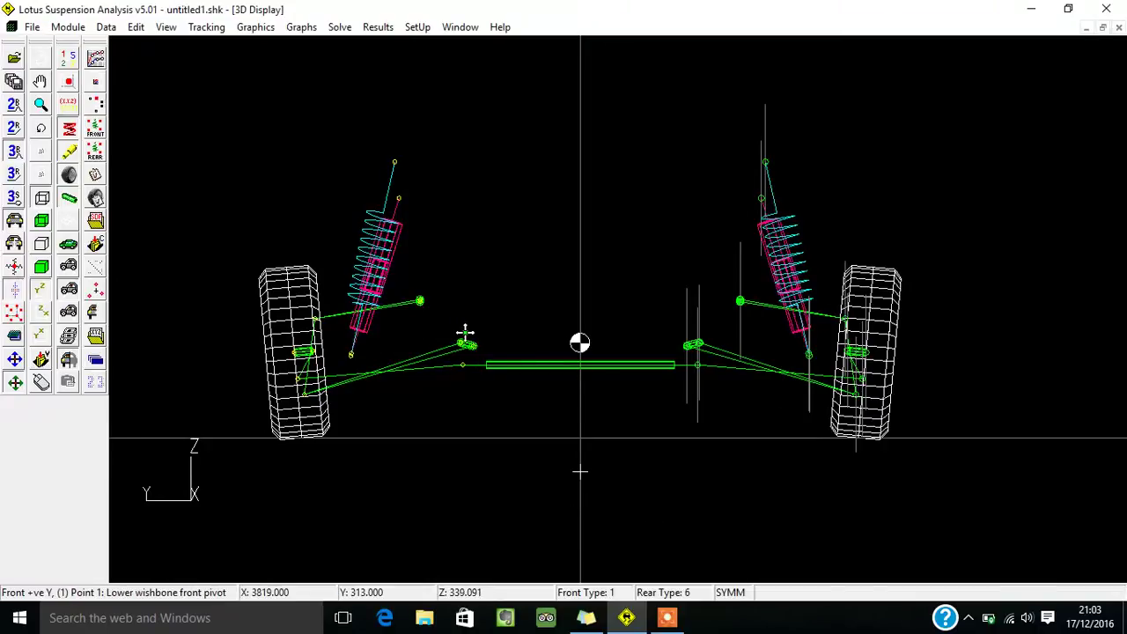
{"action": "left_click_drag", "start_coordinate": [696, 367], "coordinate": [676, 323]}
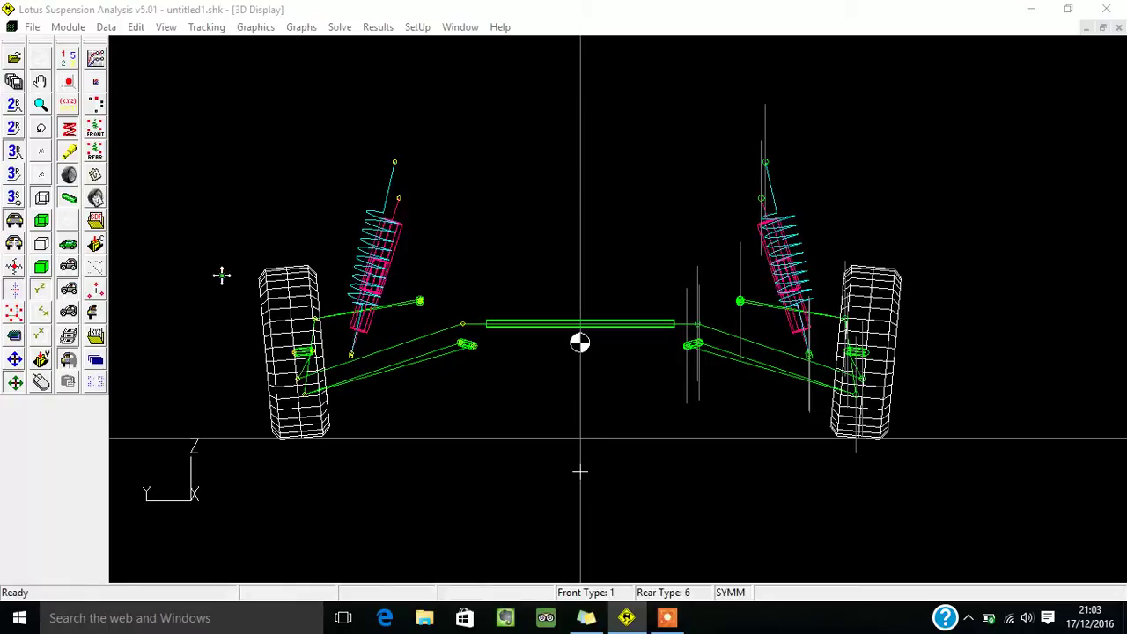
{"action": "left_click", "coordinate": [162, 27]}
{"action": "mouse_move", "coordinate": [134, 30]}
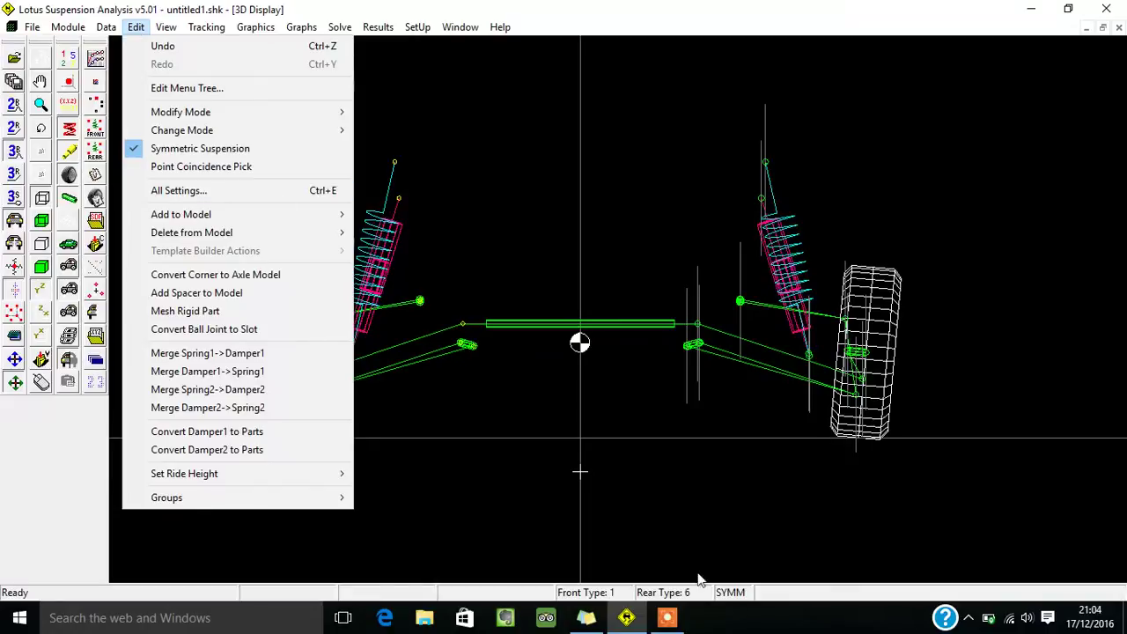
{"action": "left_click", "coordinate": [667, 618]}
{"action": "left_click", "coordinate": [583, 590]}
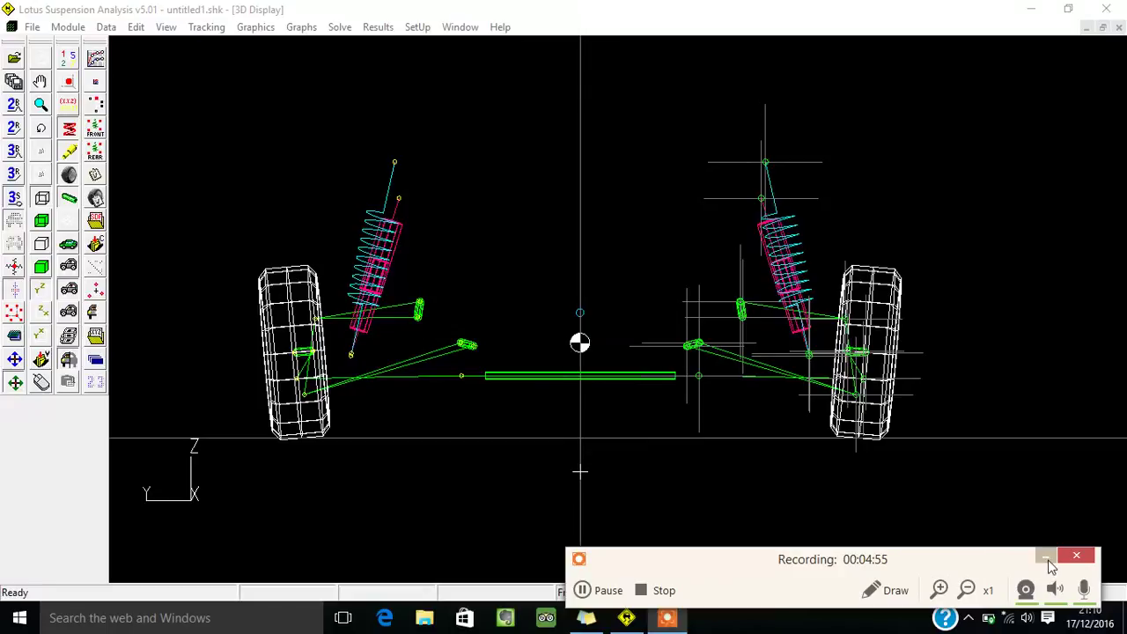
{"action": "left_click", "coordinate": [1049, 560]}
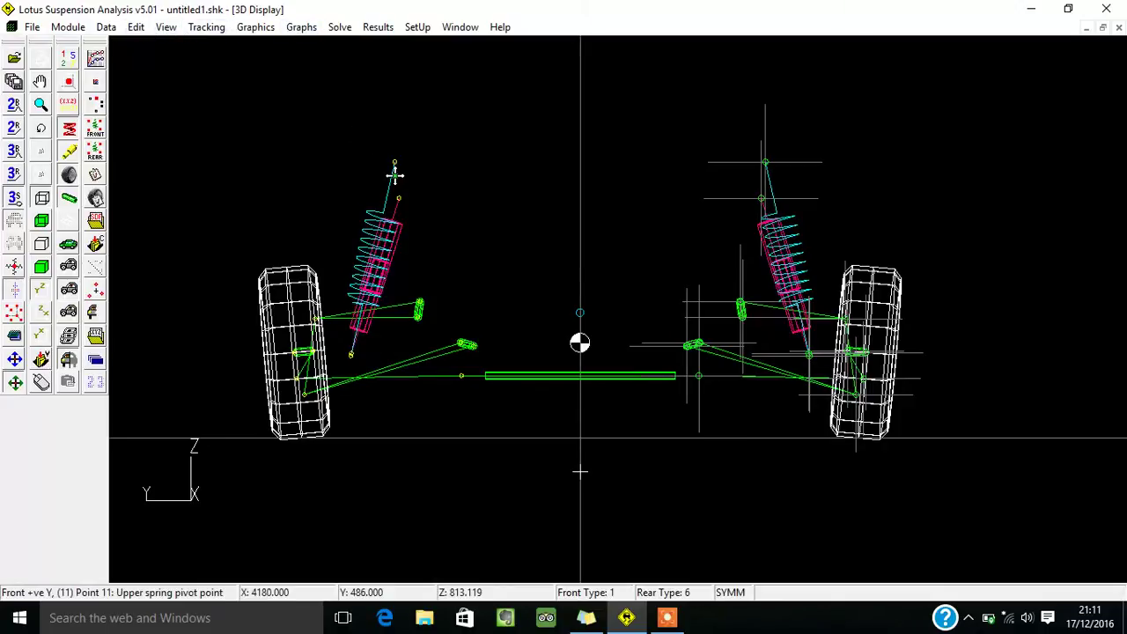
Step: Choose Edit from Edit > Modify Mode after browsing the Joggle and Drag options
{"action": "left_click", "coordinate": [135, 27]}
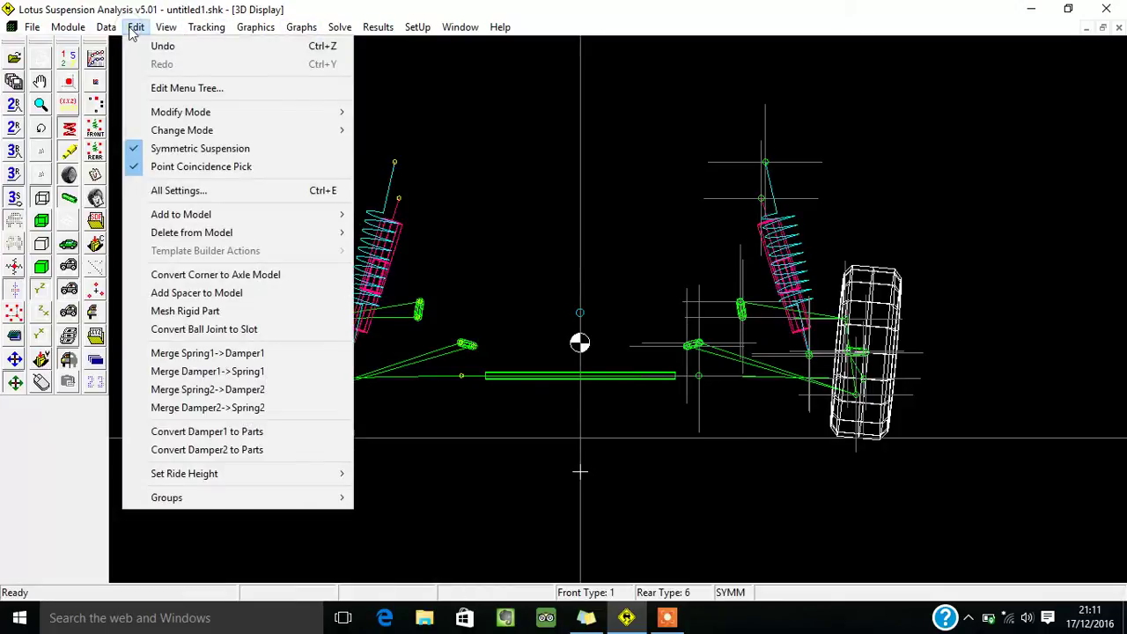
{"action": "key", "text": "Down"}
{"action": "key", "text": "Down"}
{"action": "key", "text": "Down"}
{"action": "key", "text": "Down"}
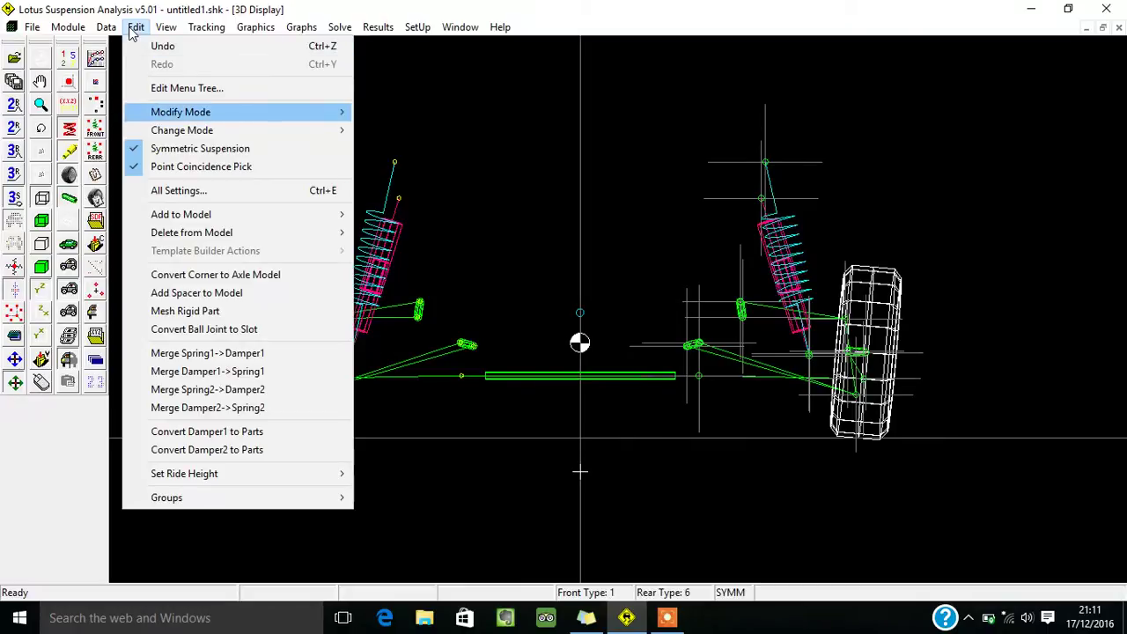
{"action": "key", "text": "Right"}
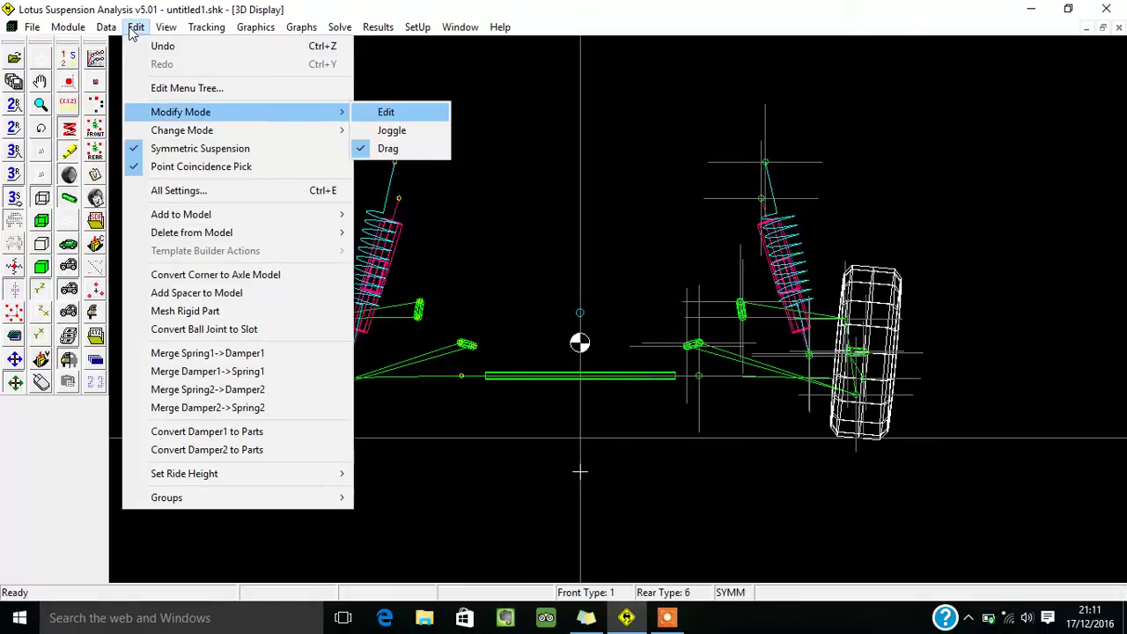
{"action": "key", "text": "Down"}
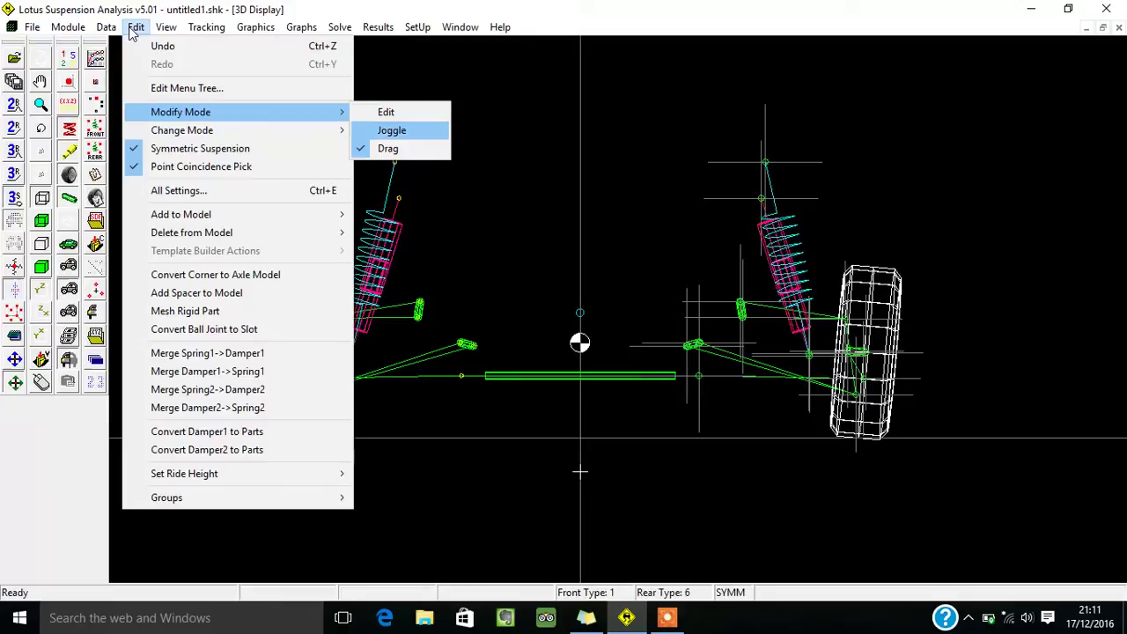
{"action": "key", "text": "Down"}
{"action": "key", "text": "Up"}
{"action": "key", "text": "Down"}
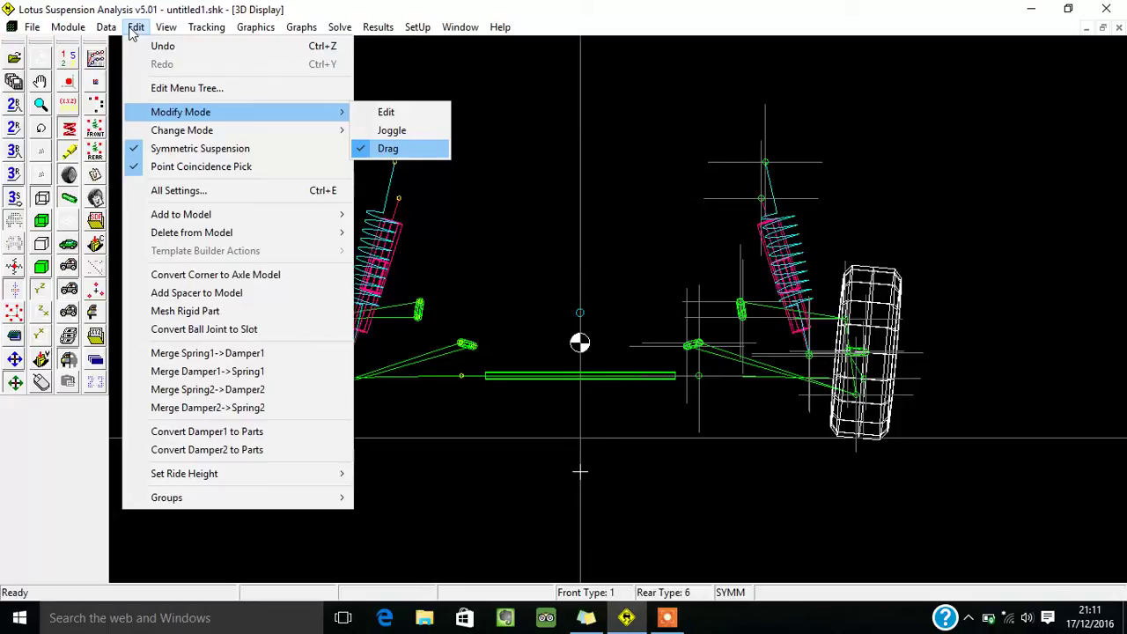
{"action": "key", "text": "Up"}
{"action": "key", "text": "Up"}
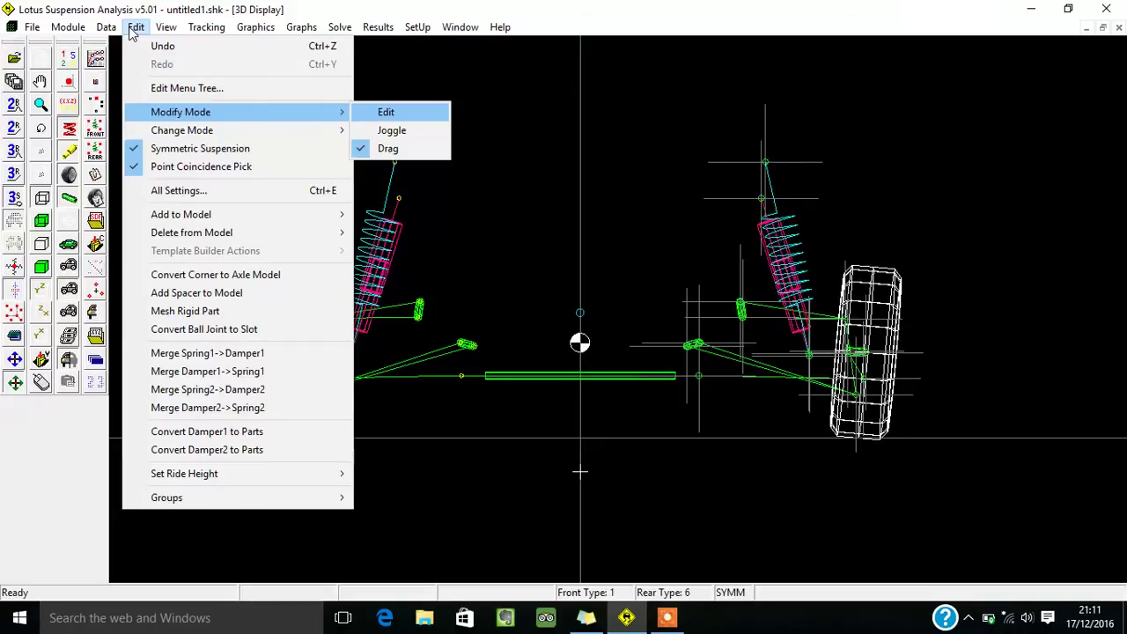
{"action": "left_click", "coordinate": [132, 27]}
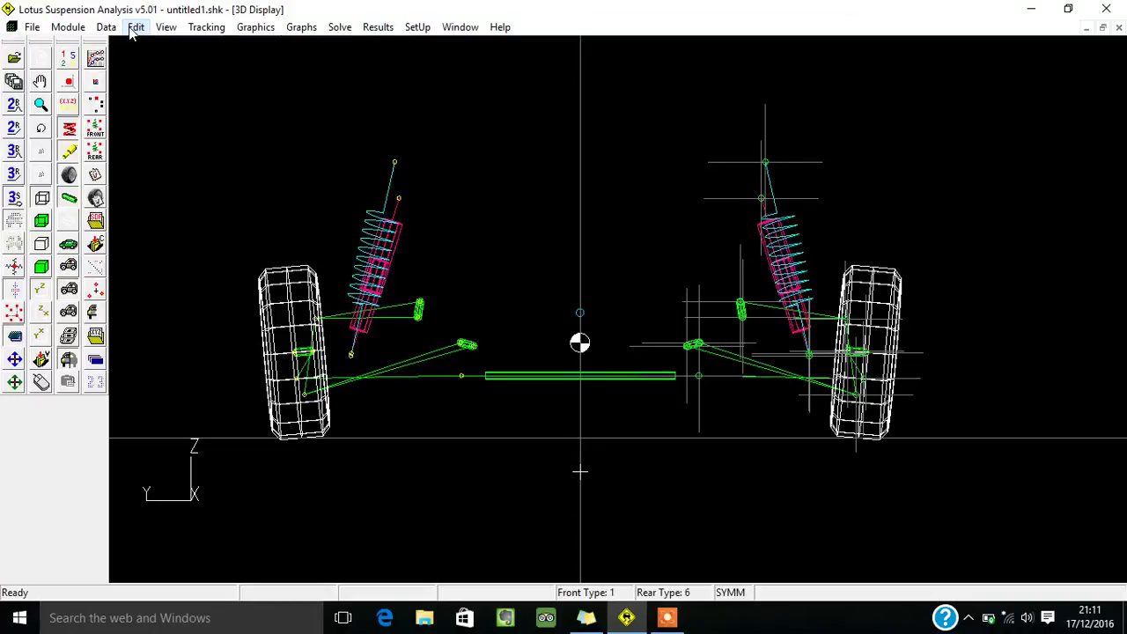
Step: Set Point 11's Z coordinate to 820 in its point dialog
{"action": "left_click", "coordinate": [765, 167]}
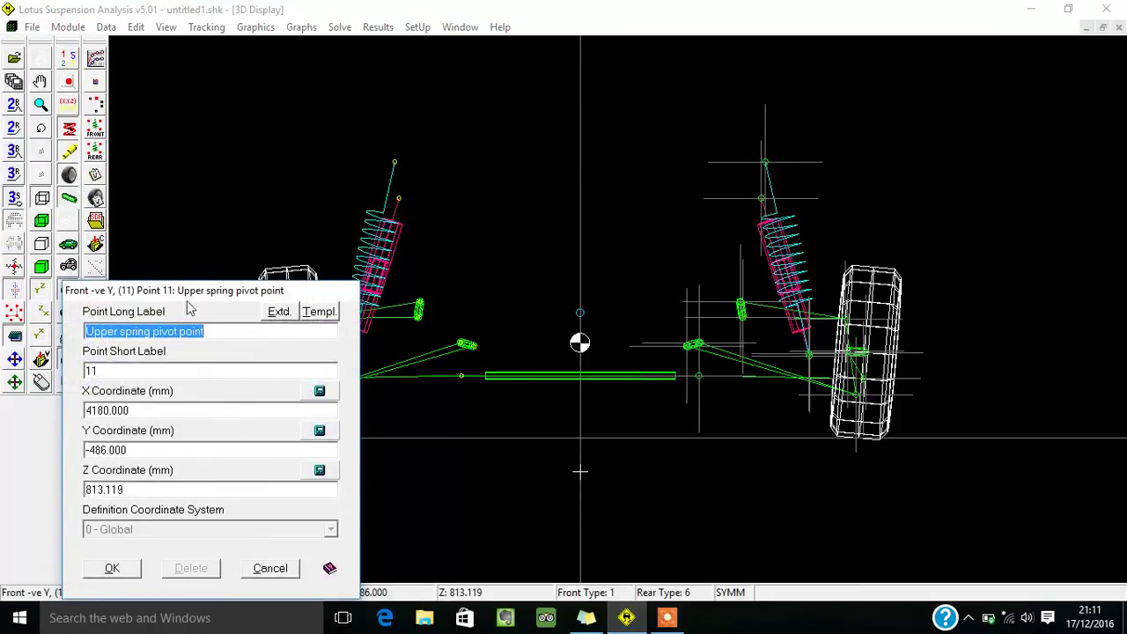
{"action": "left_click_drag", "start_coordinate": [200, 291], "coordinate": [341, 156]}
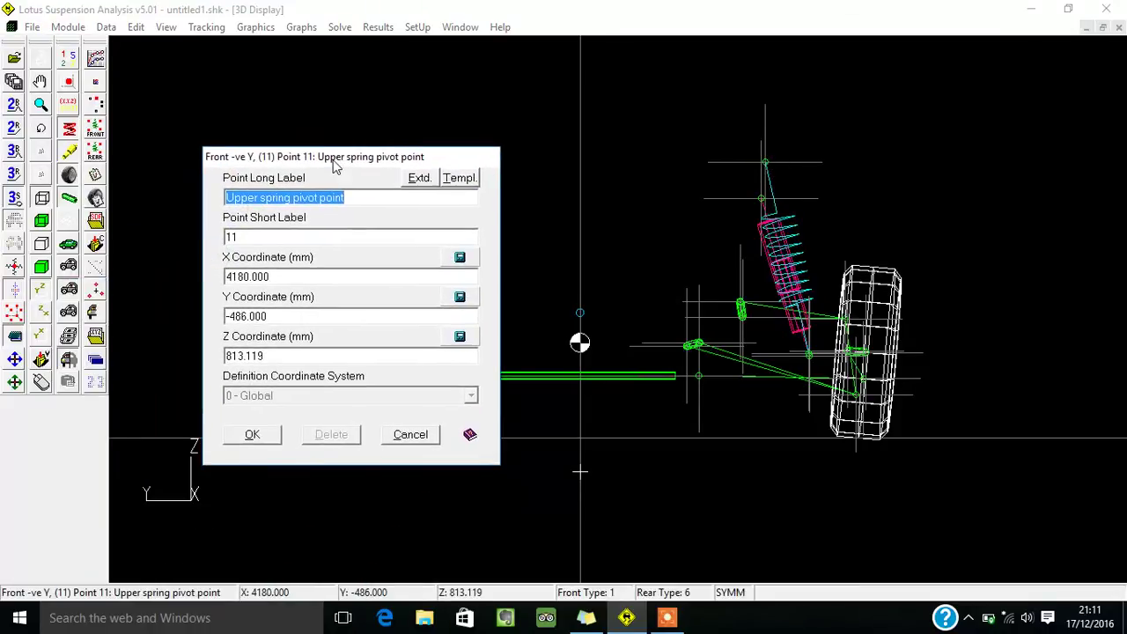
{"action": "left_click", "coordinate": [288, 276]}
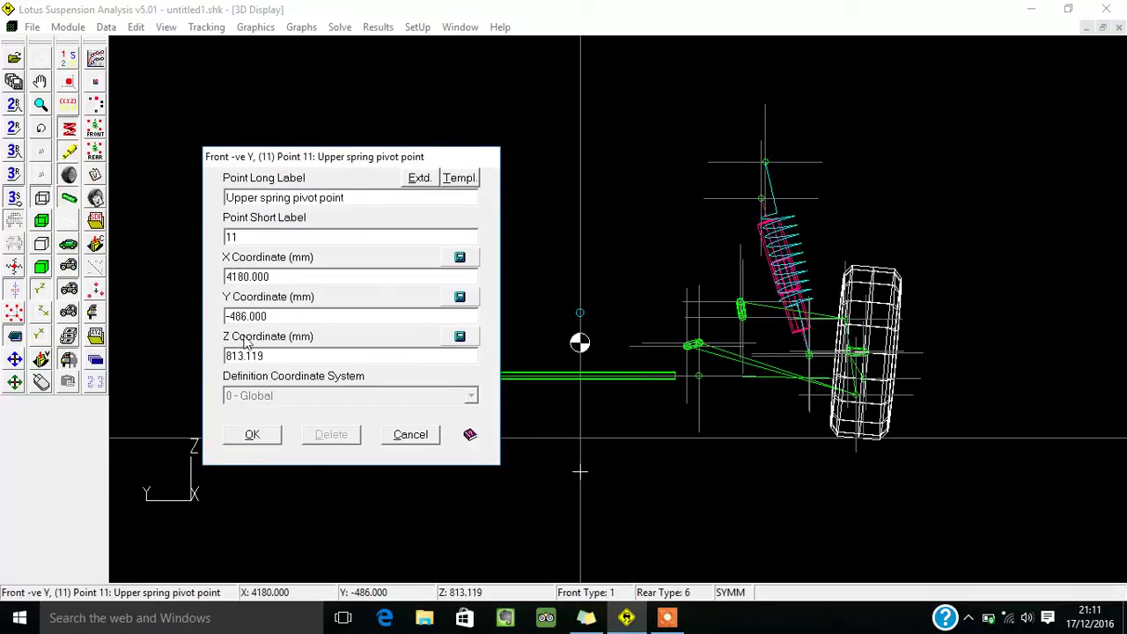
{"action": "left_click", "coordinate": [250, 277]}
{"action": "type", "text": "20"}
{"action": "key", "text": "Return"}
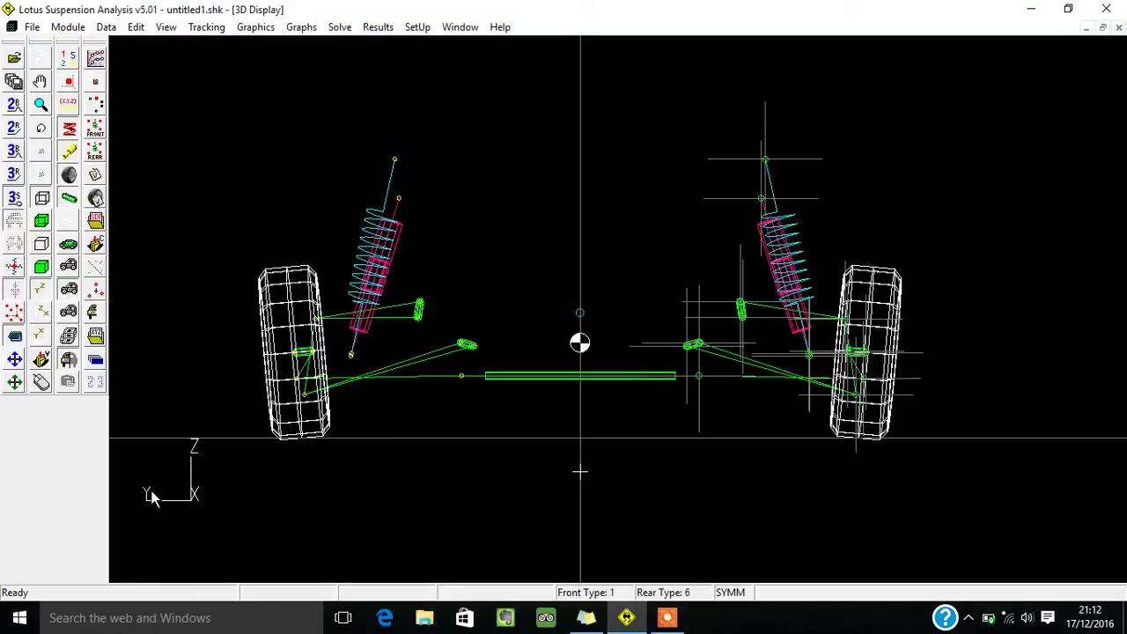
Step: Reopen Point 11's point dialog and select its Y coordinate digits for replacement
{"action": "double_click", "coordinate": [765, 165]}
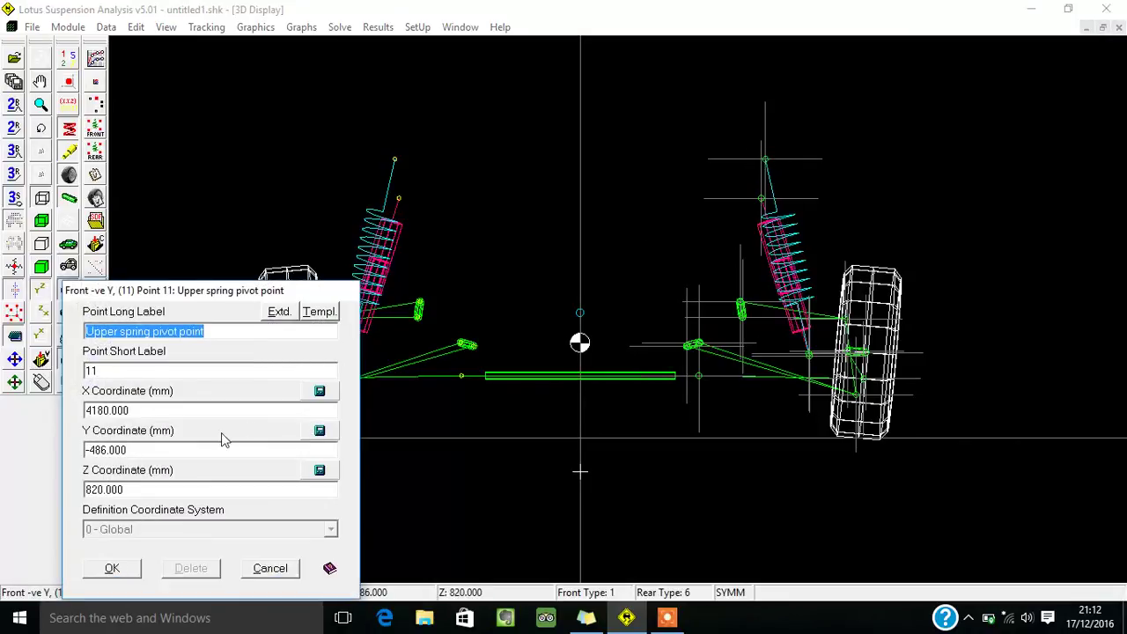
{"action": "left_click_drag", "start_coordinate": [114, 496], "coordinate": [109, 495]}
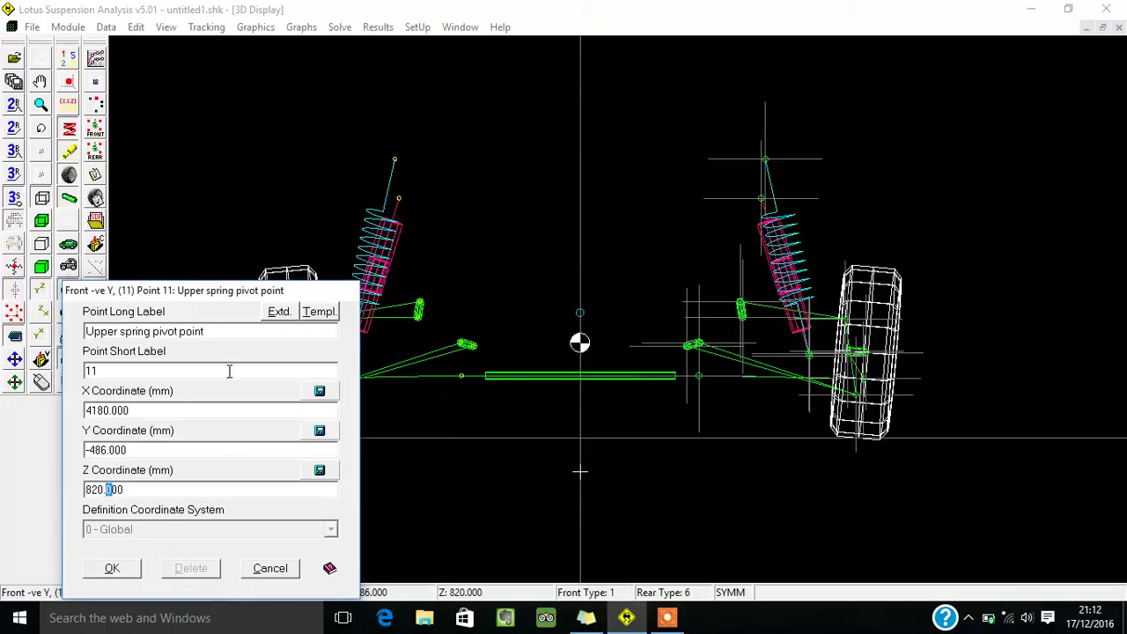
{"action": "left_click_drag", "start_coordinate": [202, 291], "coordinate": [379, 245]}
Step: Apply Y -350, then in the z-x side view set Point 11's X coordinate to 4250
{"action": "key", "text": "Return"}
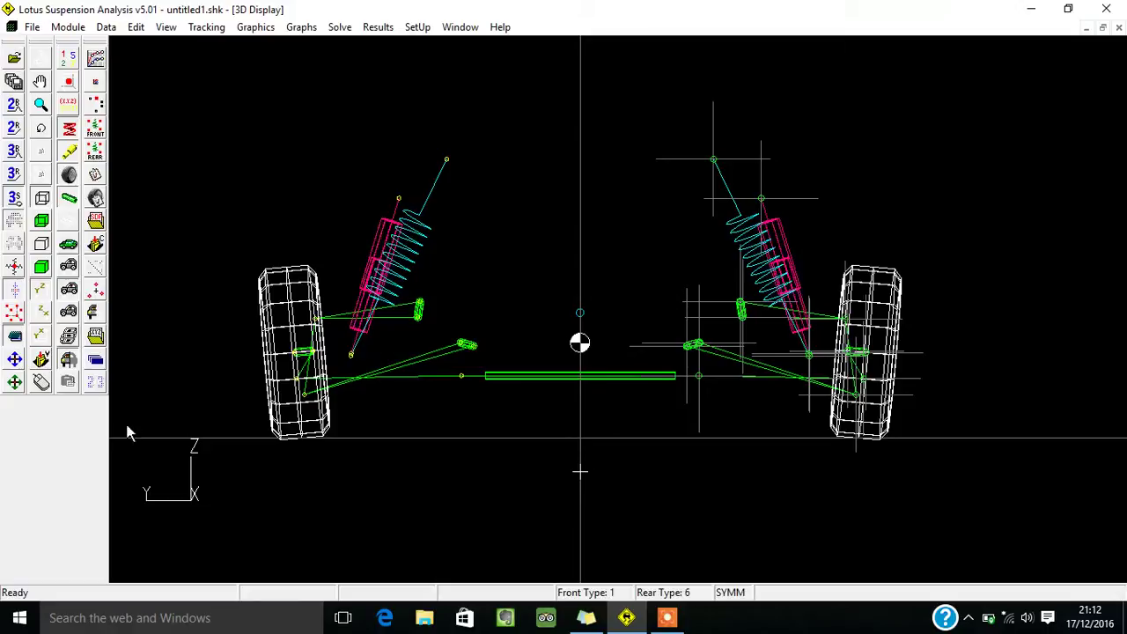
{"action": "left_click", "coordinate": [45, 315]}
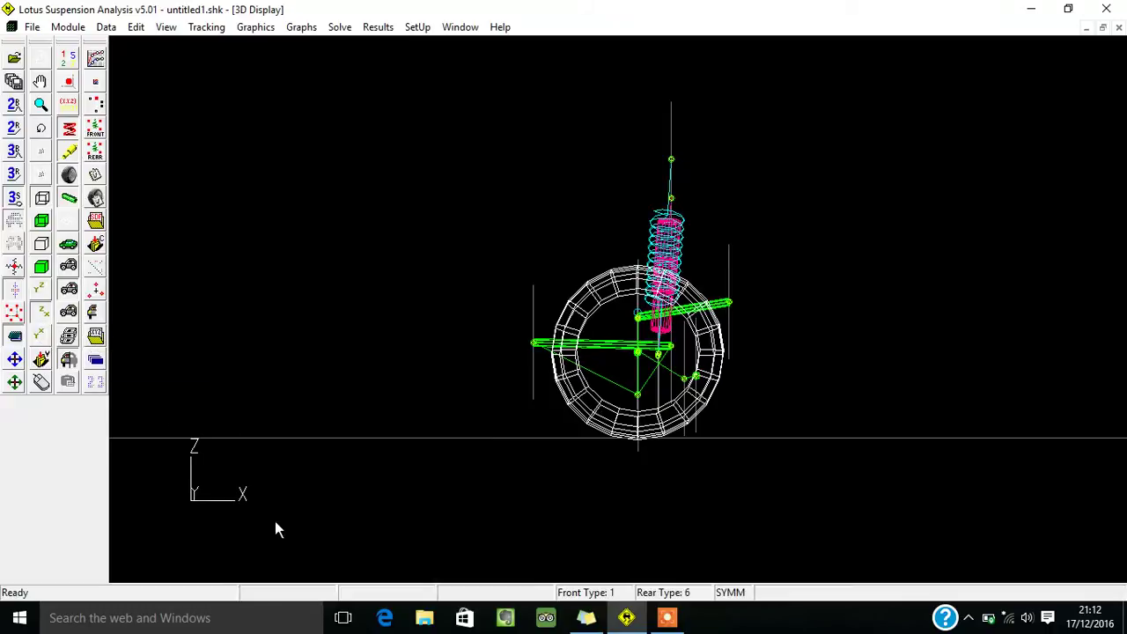
{"action": "double_click", "coordinate": [672, 161]}
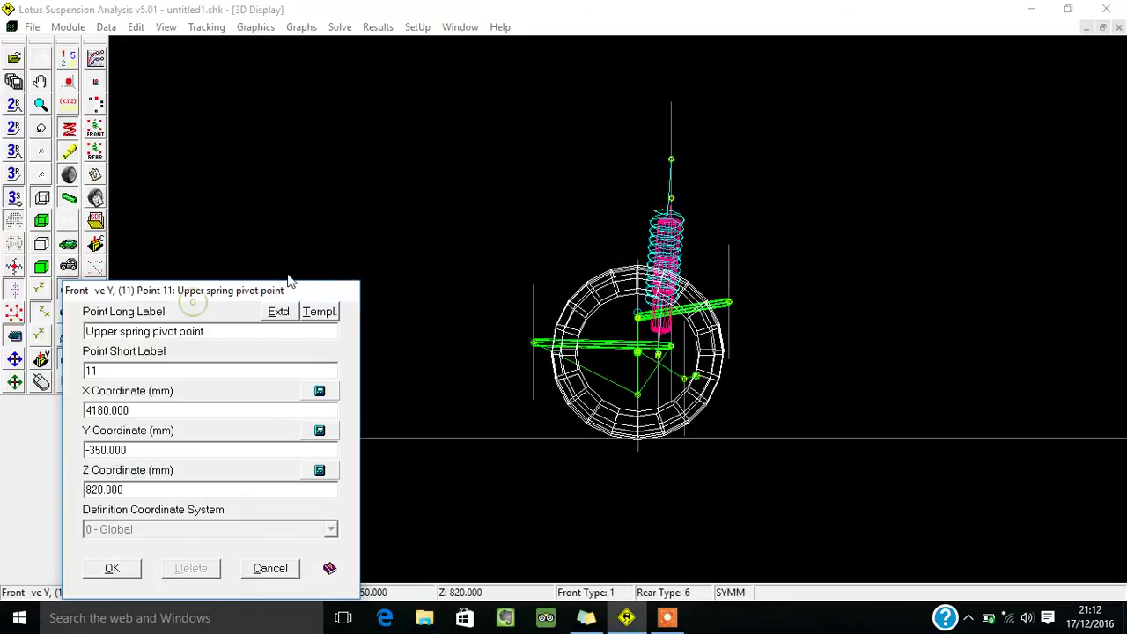
{"action": "left_click_drag", "start_coordinate": [233, 300], "coordinate": [306, 279]}
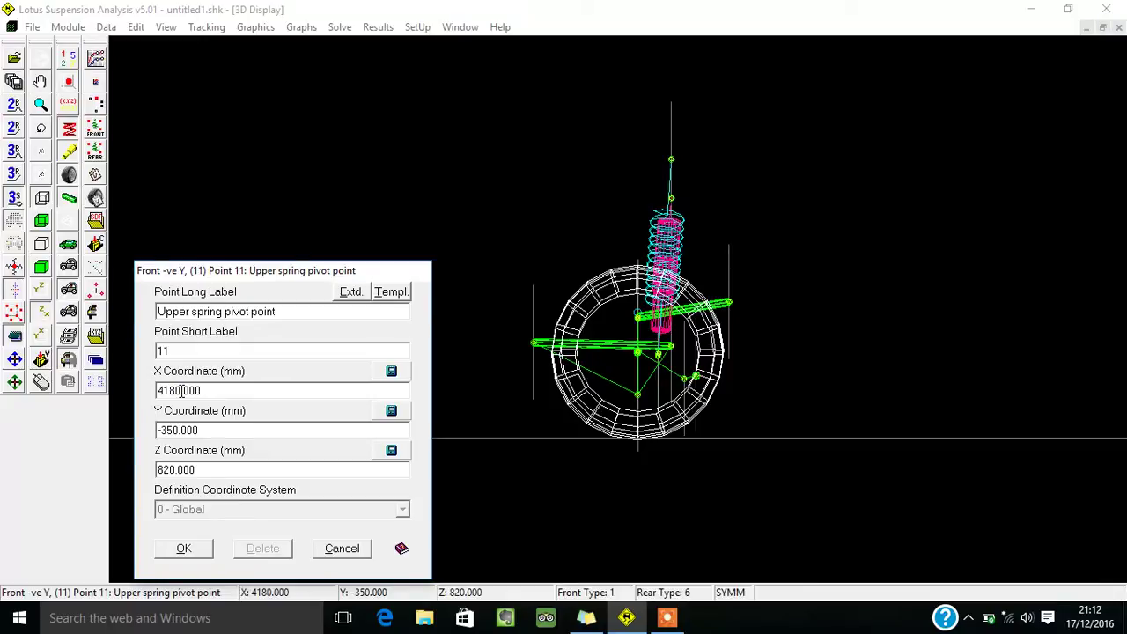
{"action": "left_click", "coordinate": [178, 392]}
{"action": "key", "text": "BackSpace"}
{"action": "key", "text": "BackSpace"}
{"action": "type", "text": "200"}
{"action": "key", "text": "BackSpace"}
{"action": "key", "text": "BackSpace"}
{"action": "key", "text": "Return"}
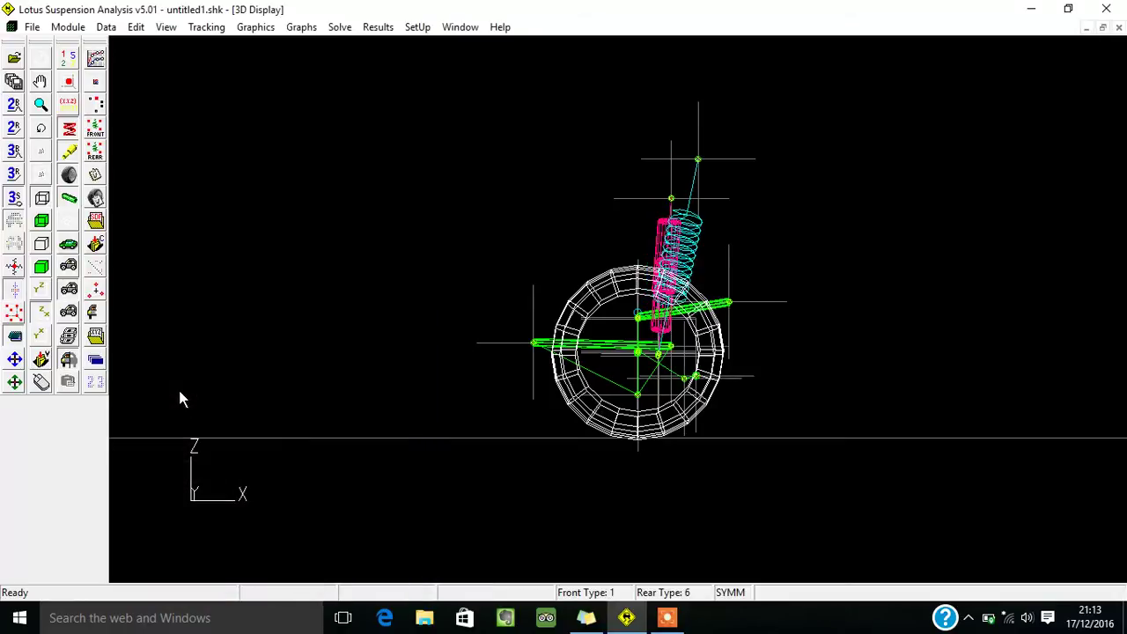
{"action": "mouse_move", "coordinate": [704, 160]}
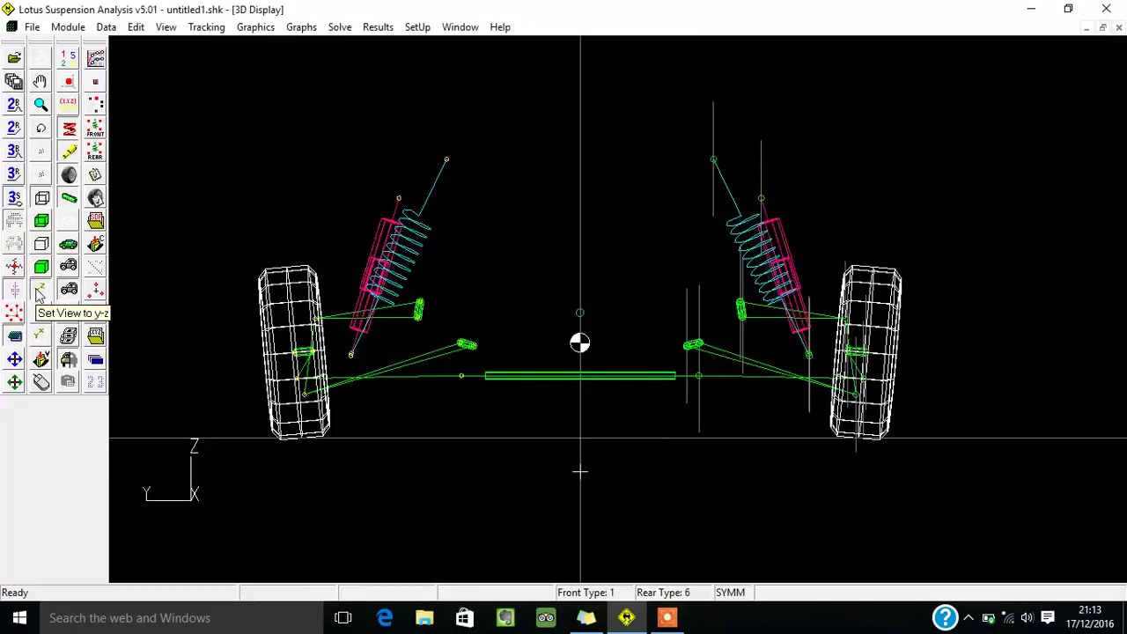
Step: Switch to Joggle mode and joggle Point 11, restricted to sideways movement only
{"action": "mouse_move", "coordinate": [395, 327]}
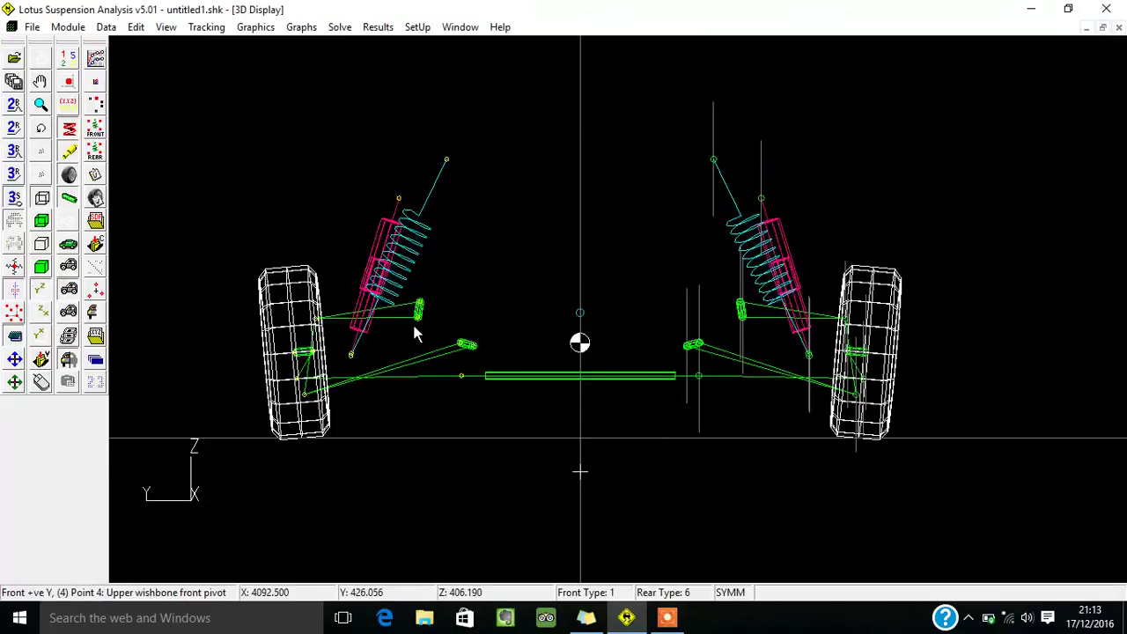
{"action": "left_click", "coordinate": [135, 27]}
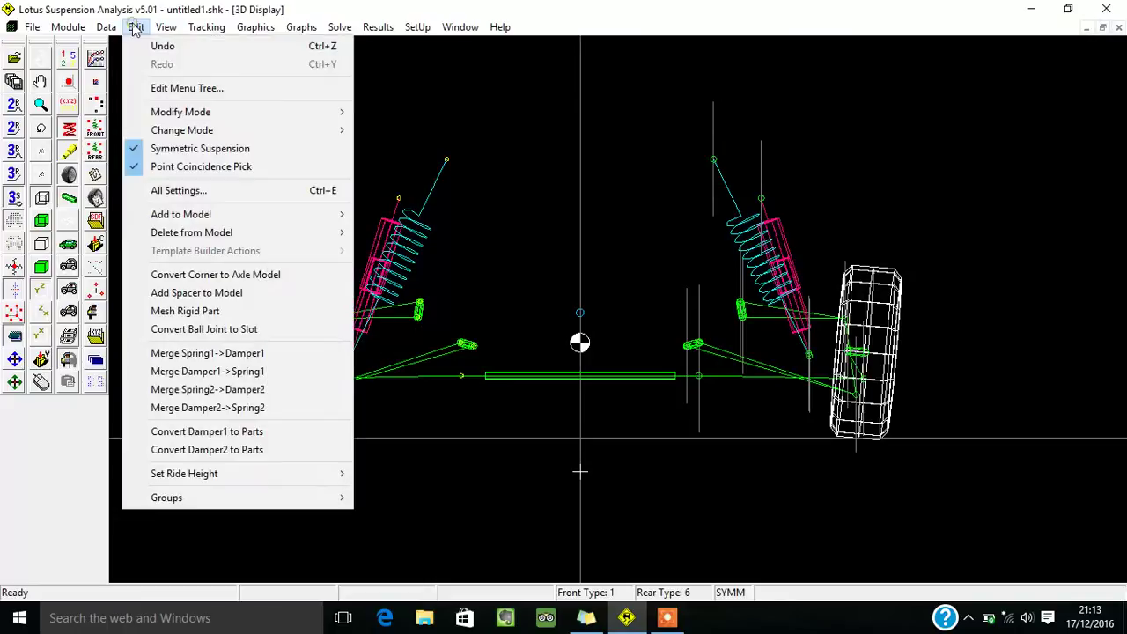
{"action": "key", "text": "Down"}
{"action": "key", "text": "Down"}
{"action": "key", "text": "Down"}
{"action": "key", "text": "Down"}
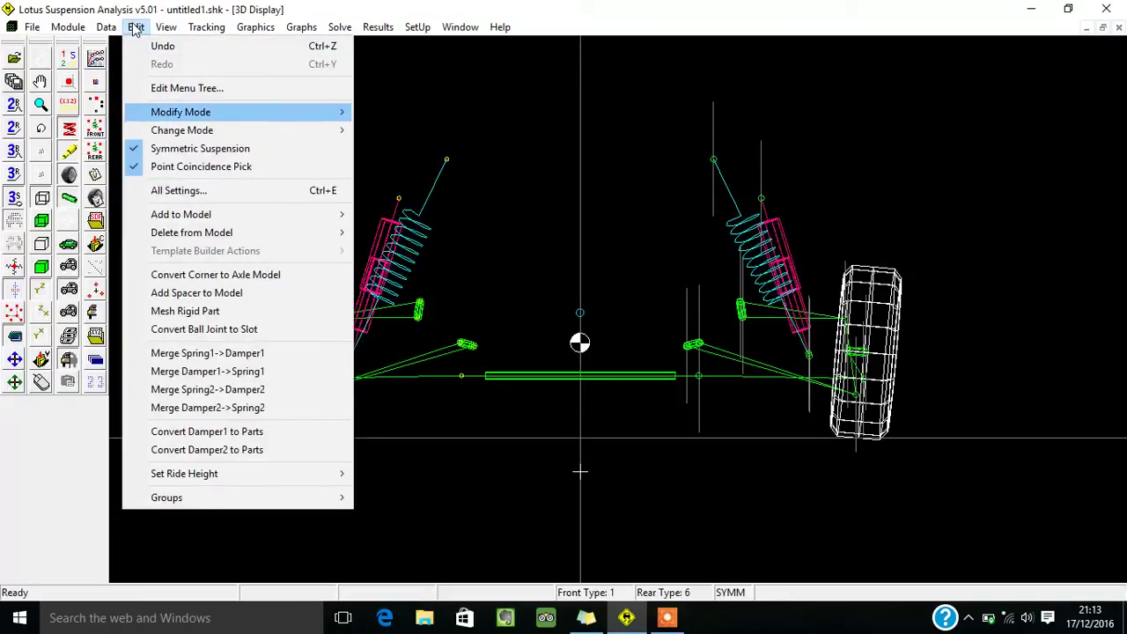
{"action": "key", "text": "Right"}
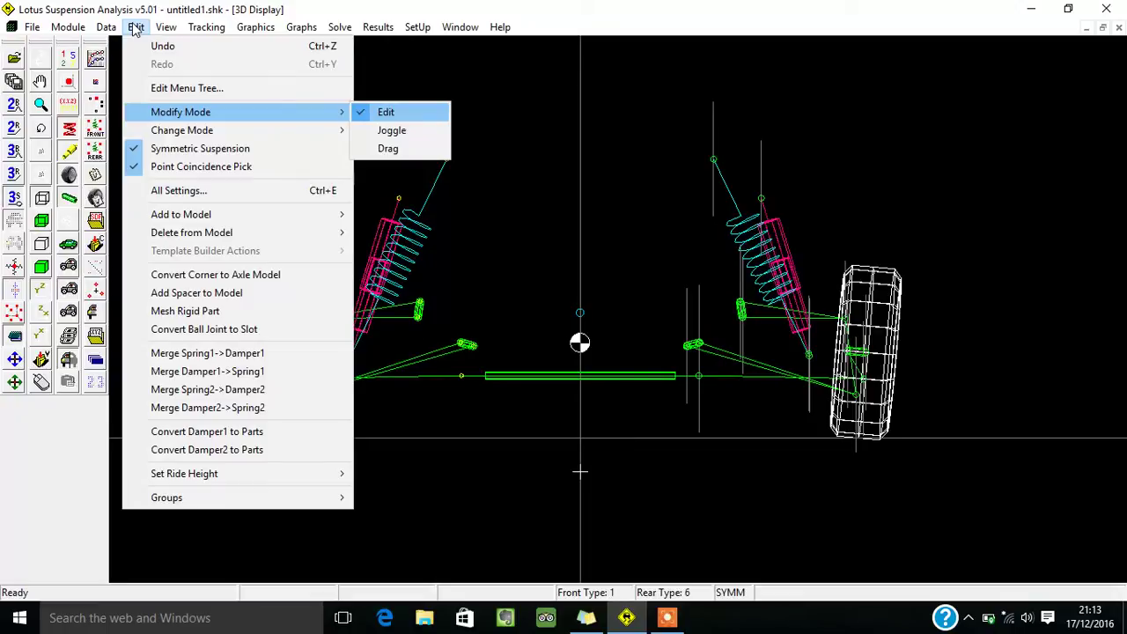
{"action": "key", "text": "Down"}
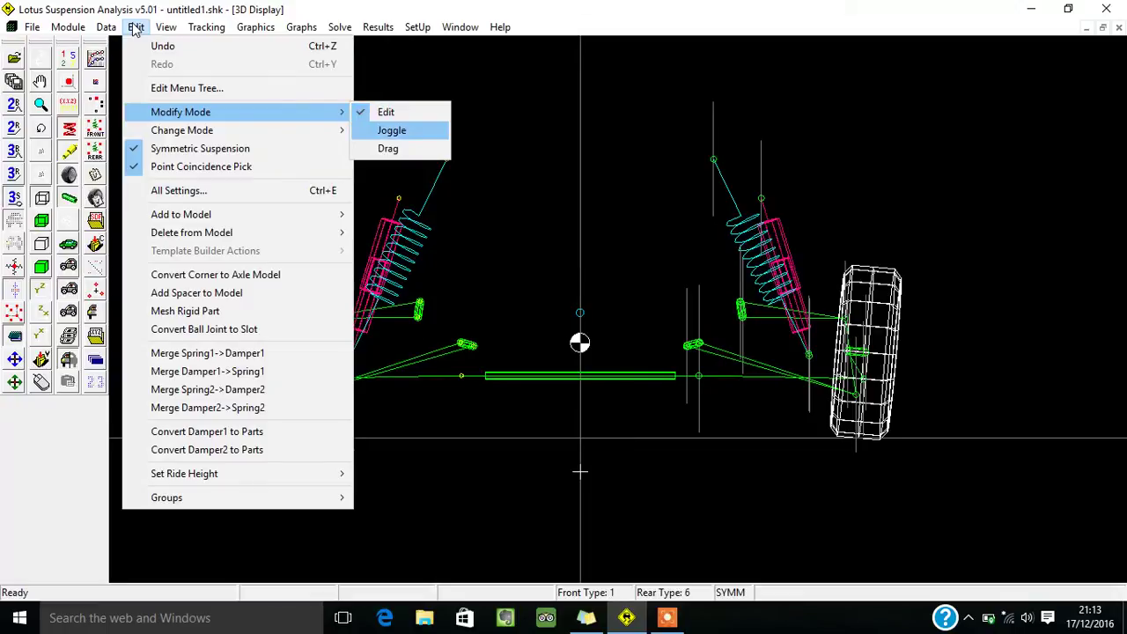
{"action": "key", "text": "Return"}
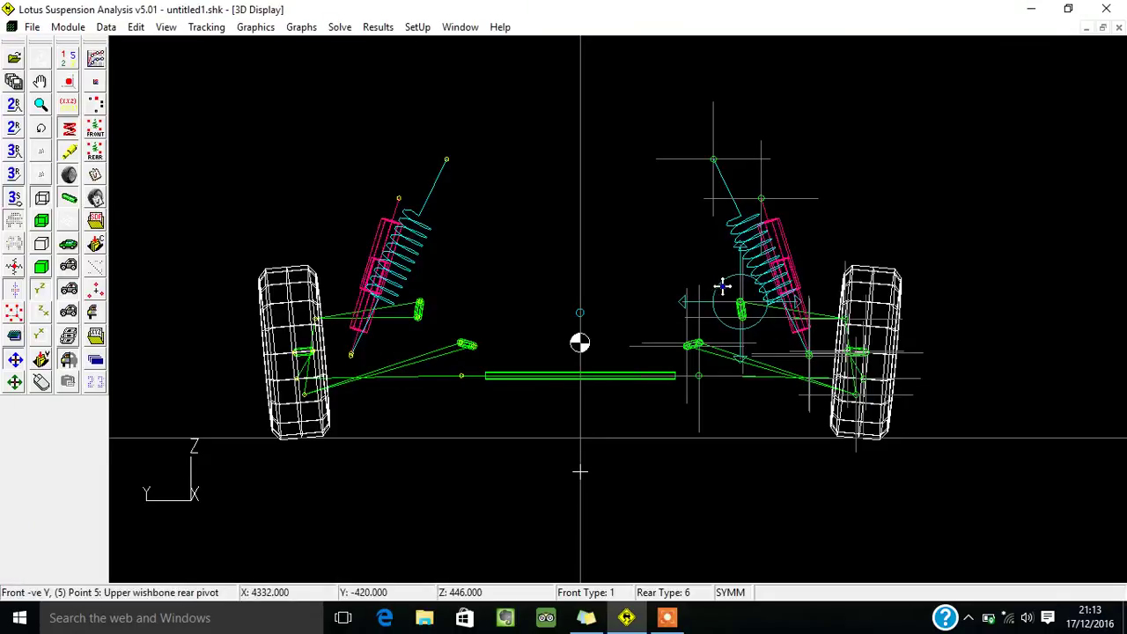
{"action": "left_click", "coordinate": [714, 160]}
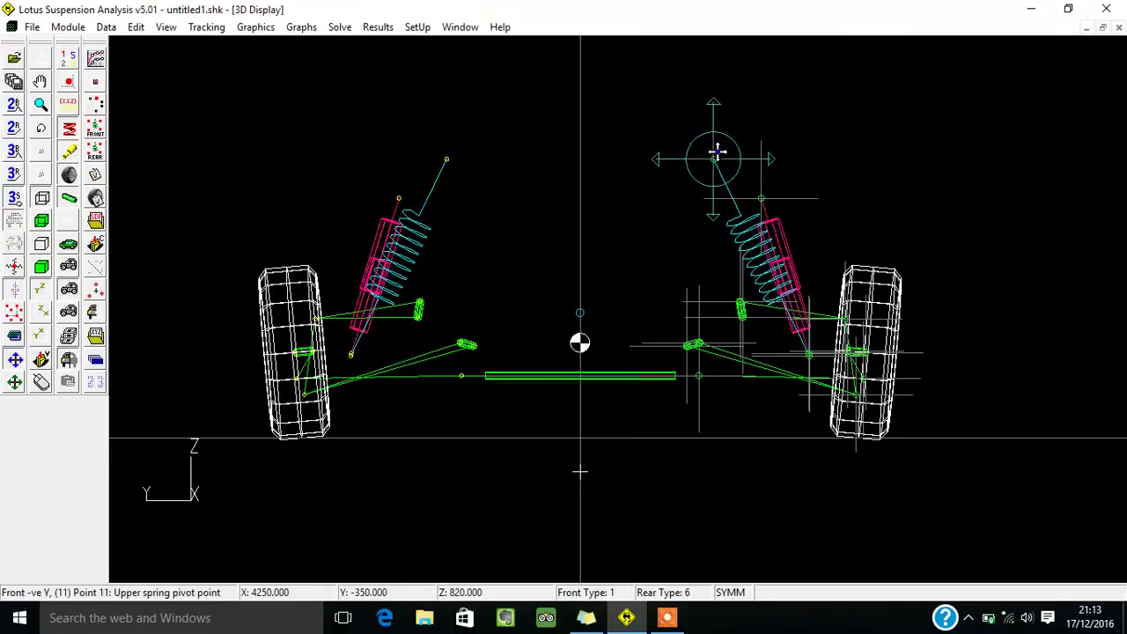
{"action": "left_click", "coordinate": [42, 384]}
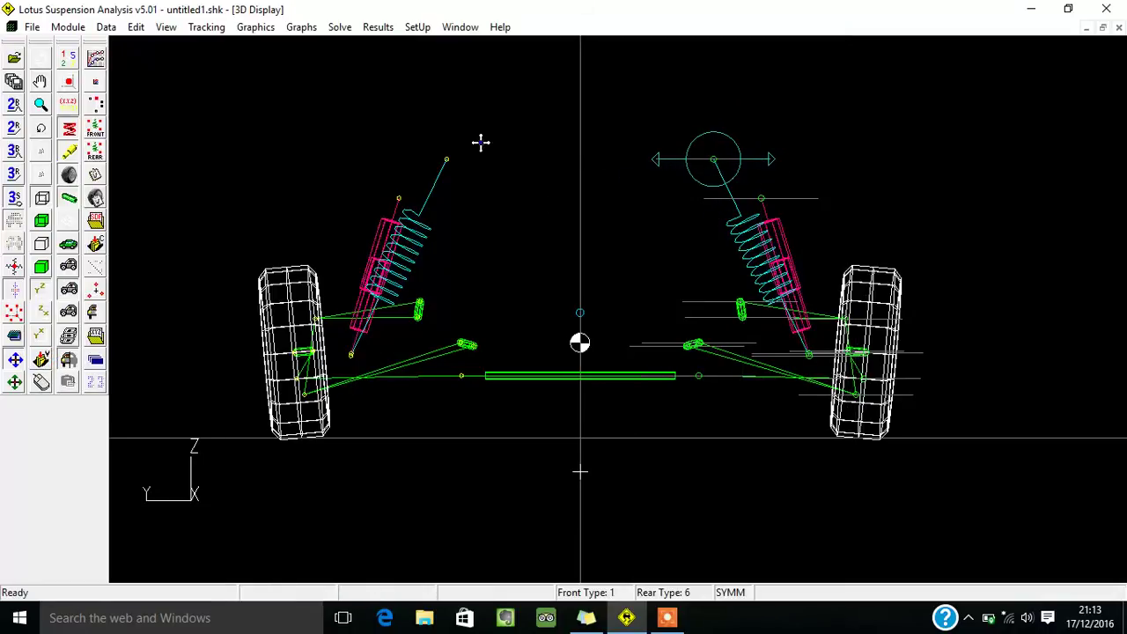
Step: Switch to drag mode and drag upper spring pivot point 11 inward to Y -270.211
{"action": "left_click", "coordinate": [137, 27]}
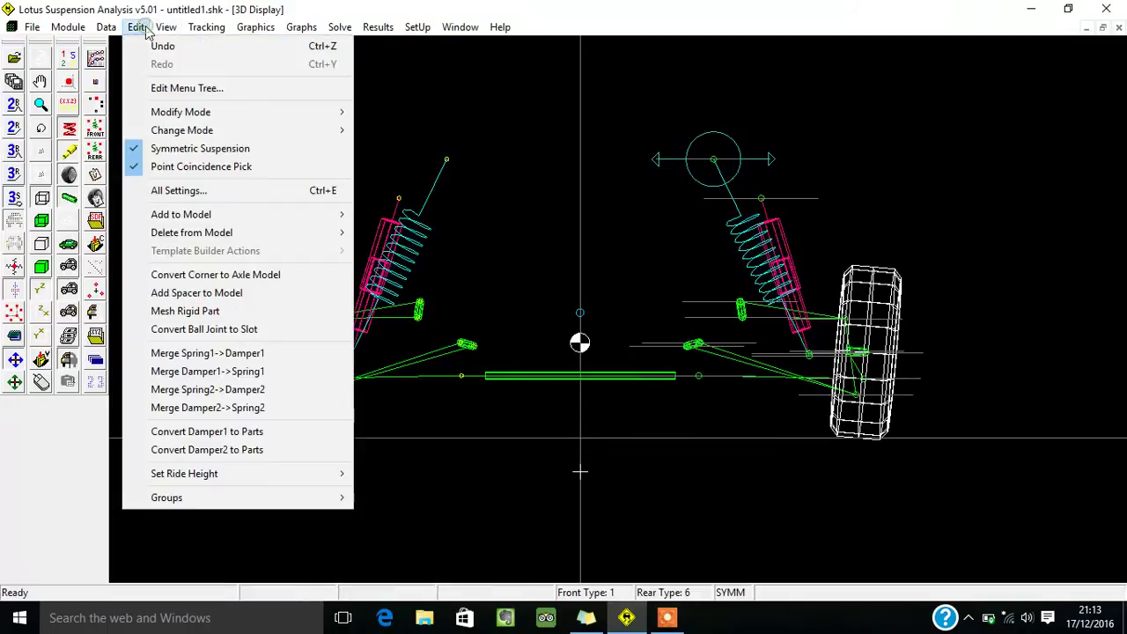
{"action": "mouse_move", "coordinate": [179, 111]}
{"action": "key", "text": "Right"}
{"action": "key", "text": "Down"}
{"action": "key", "text": "Down"}
{"action": "key", "text": "Return"}
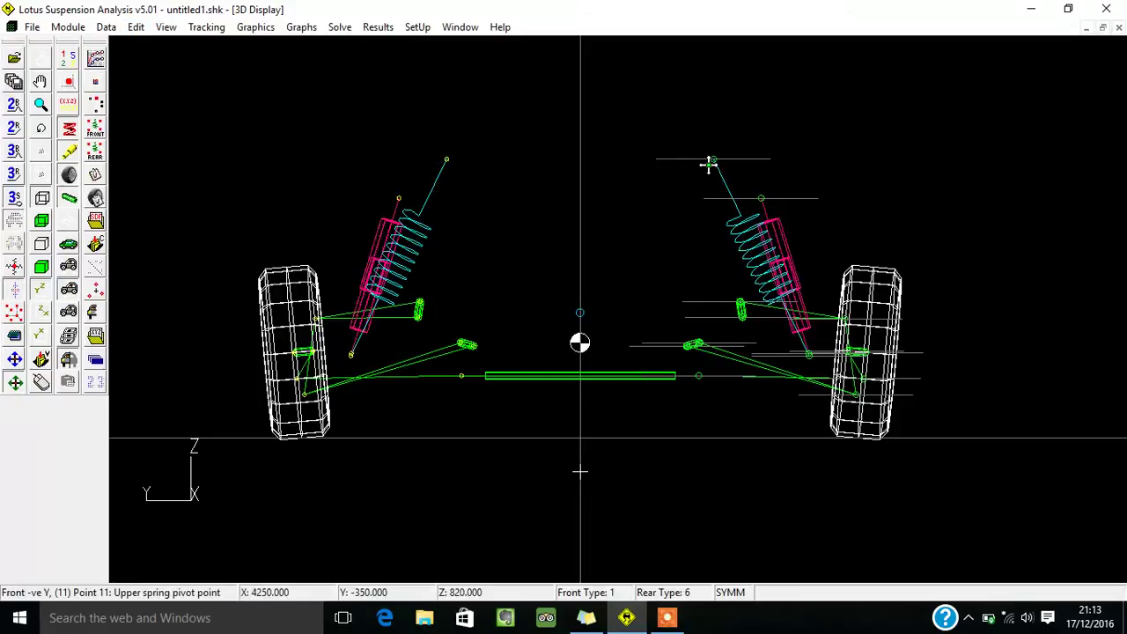
{"action": "left_click_drag", "start_coordinate": [712, 161], "coordinate": [684, 159]}
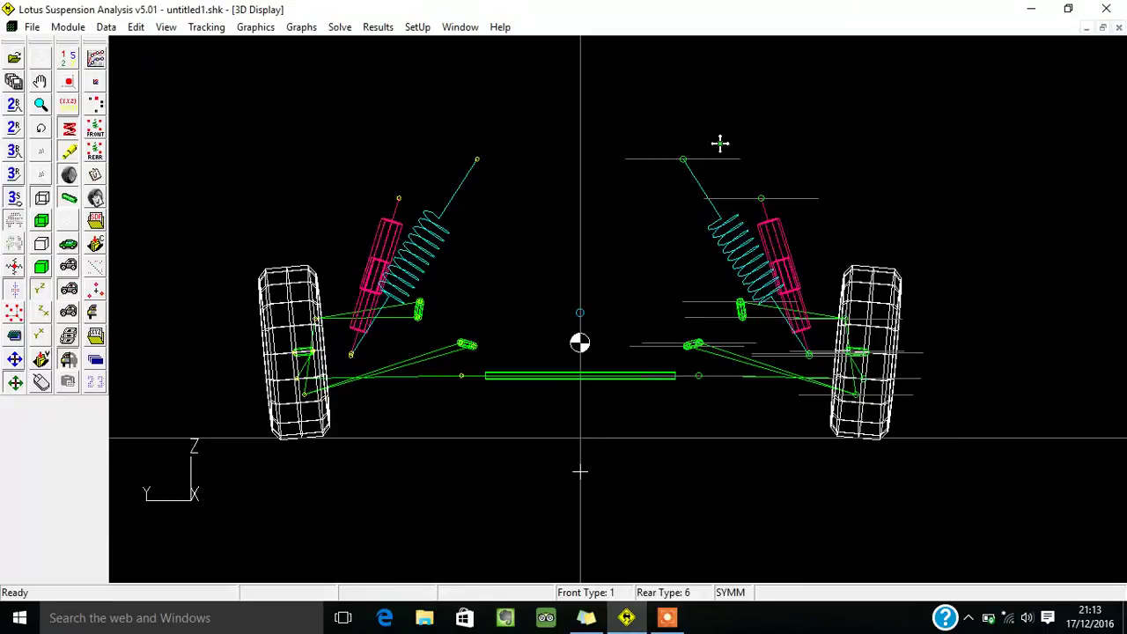
Step: Set Modify Mode back to Edit, then open point 11's coordinate dialog and cancel it
{"action": "left_click", "coordinate": [139, 31]}
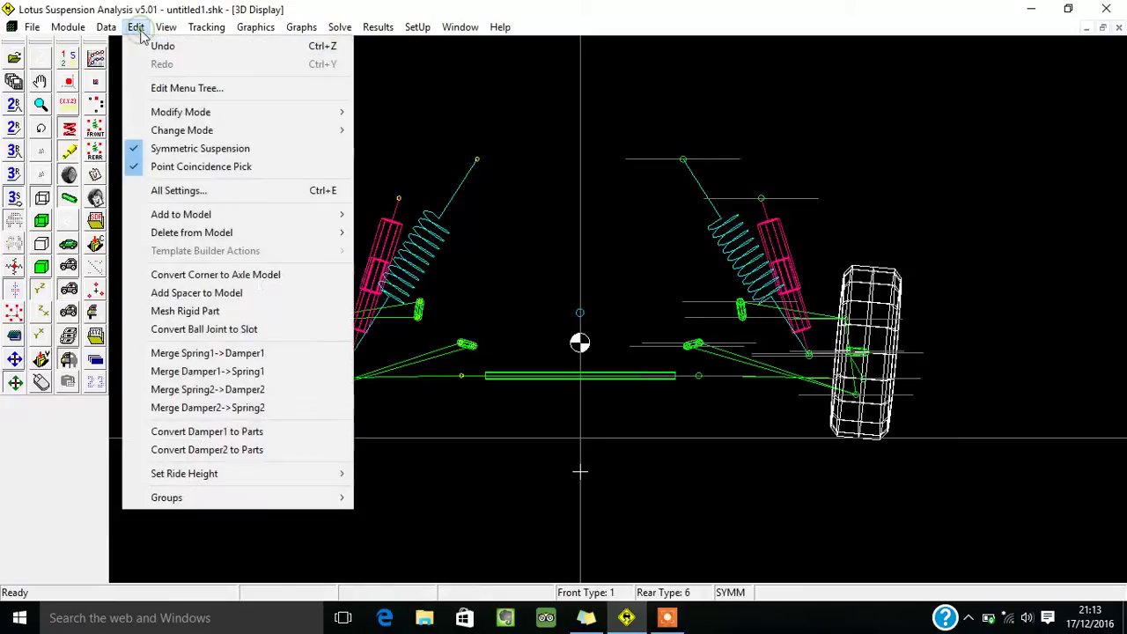
{"action": "left_click", "coordinate": [134, 33]}
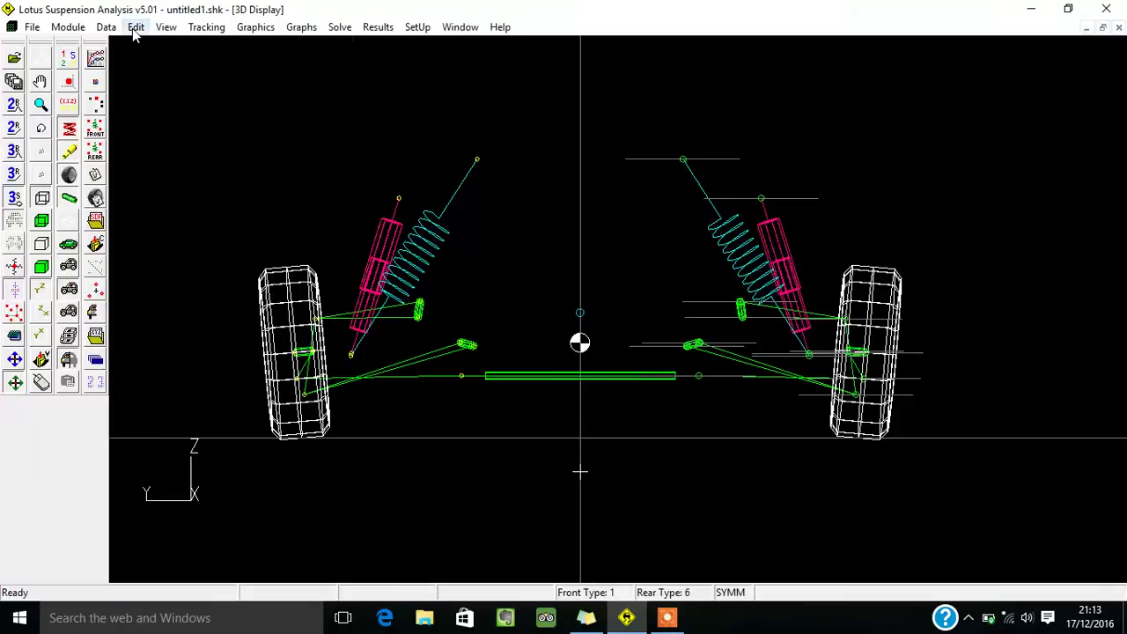
{"action": "left_click", "coordinate": [135, 29]}
{"action": "key", "text": "Down"}
{"action": "key", "text": "Down"}
{"action": "key", "text": "Down"}
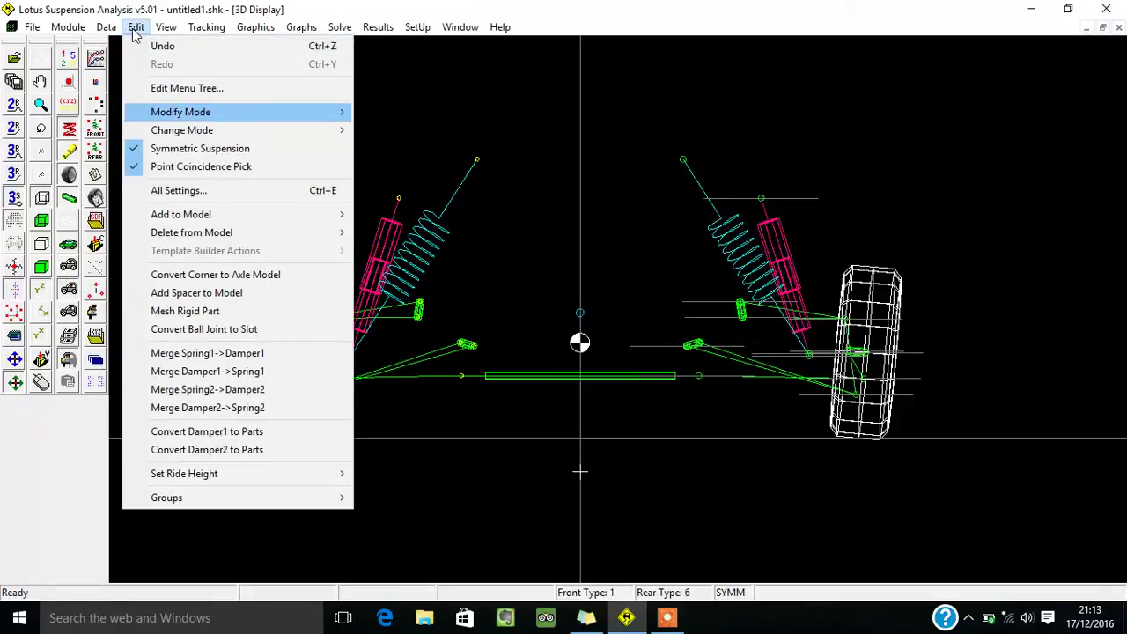
{"action": "key", "text": "Right"}
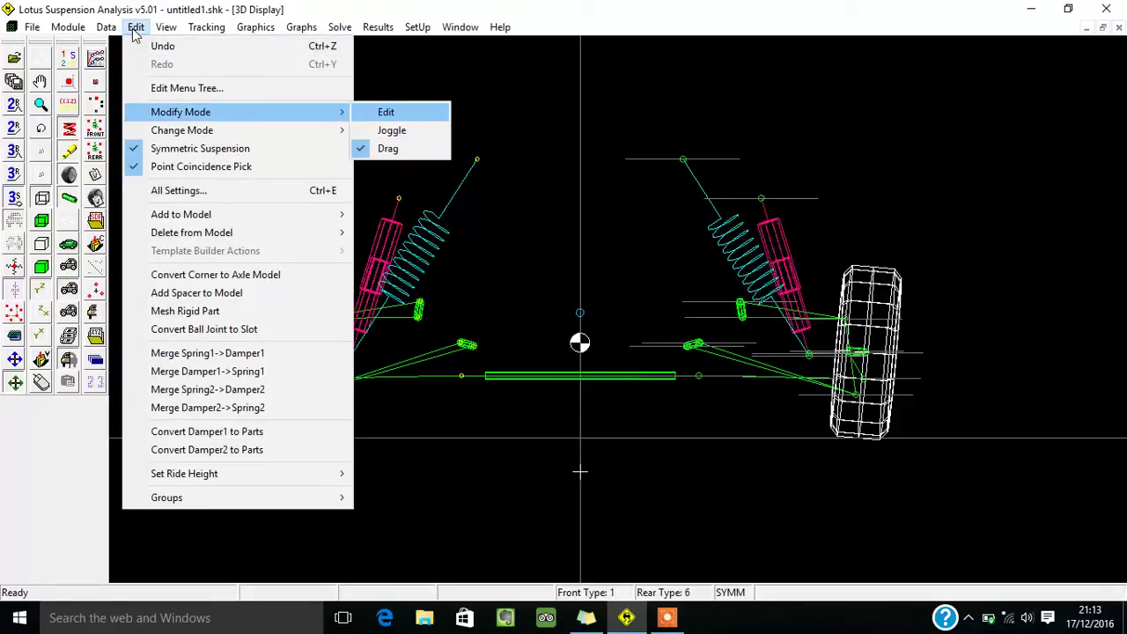
{"action": "key", "text": "Return"}
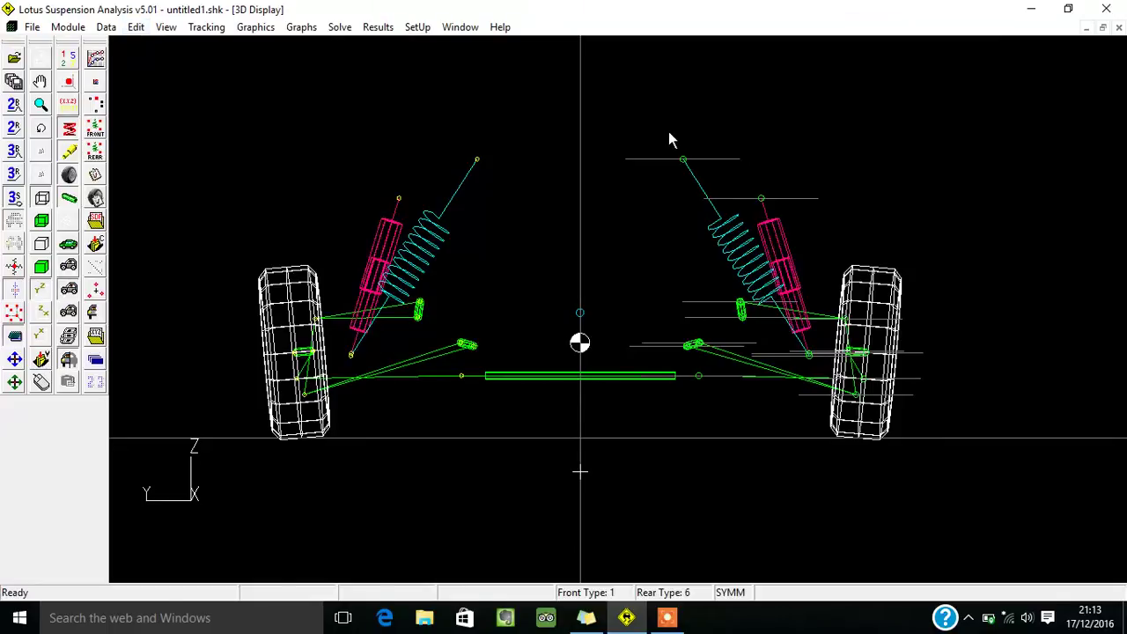
{"action": "left_click", "coordinate": [686, 162]}
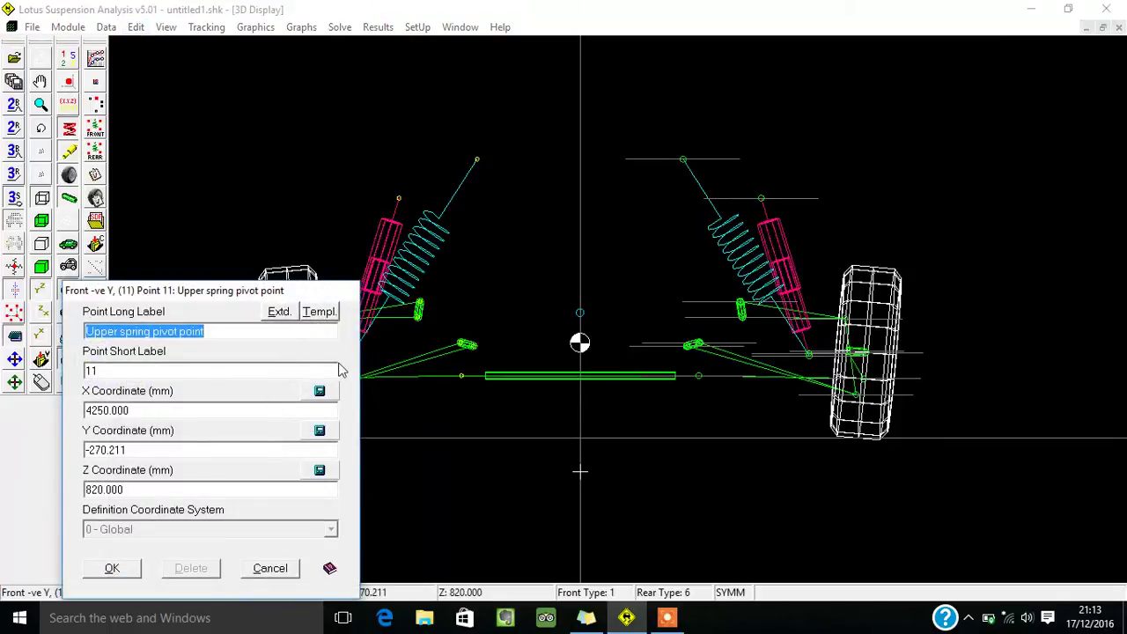
{"action": "left_click", "coordinate": [274, 571]}
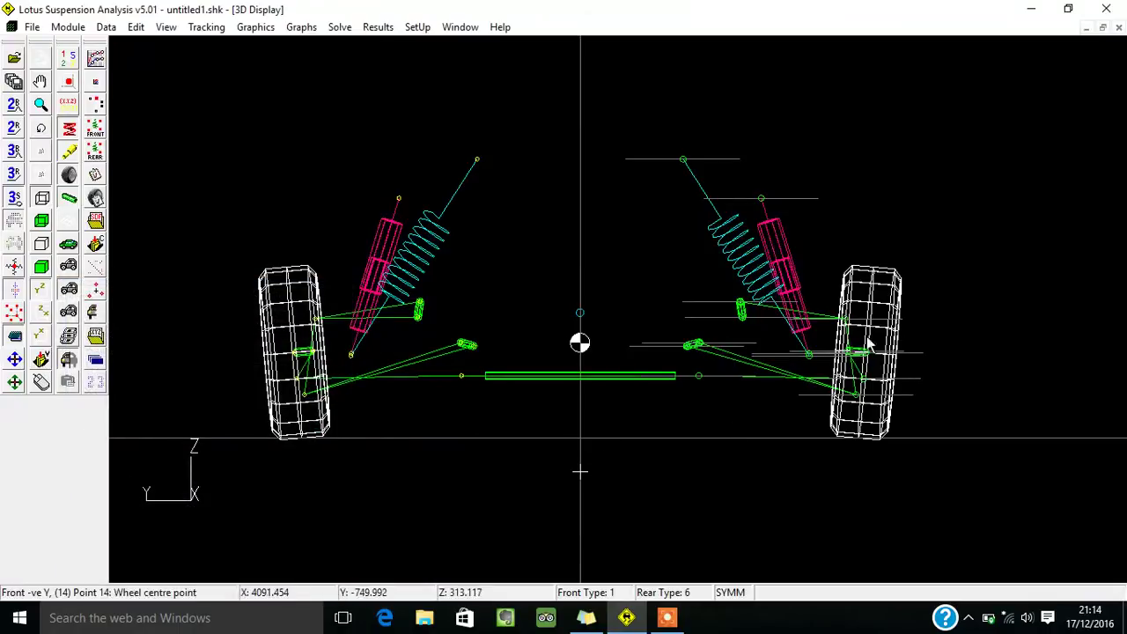
Step: Set the point Modify Mode to Joggle
{"action": "left_click", "coordinate": [133, 27]}
{"action": "key", "text": "Down"}
{"action": "key", "text": "Down"}
{"action": "key", "text": "Down"}
{"action": "key", "text": "Down"}
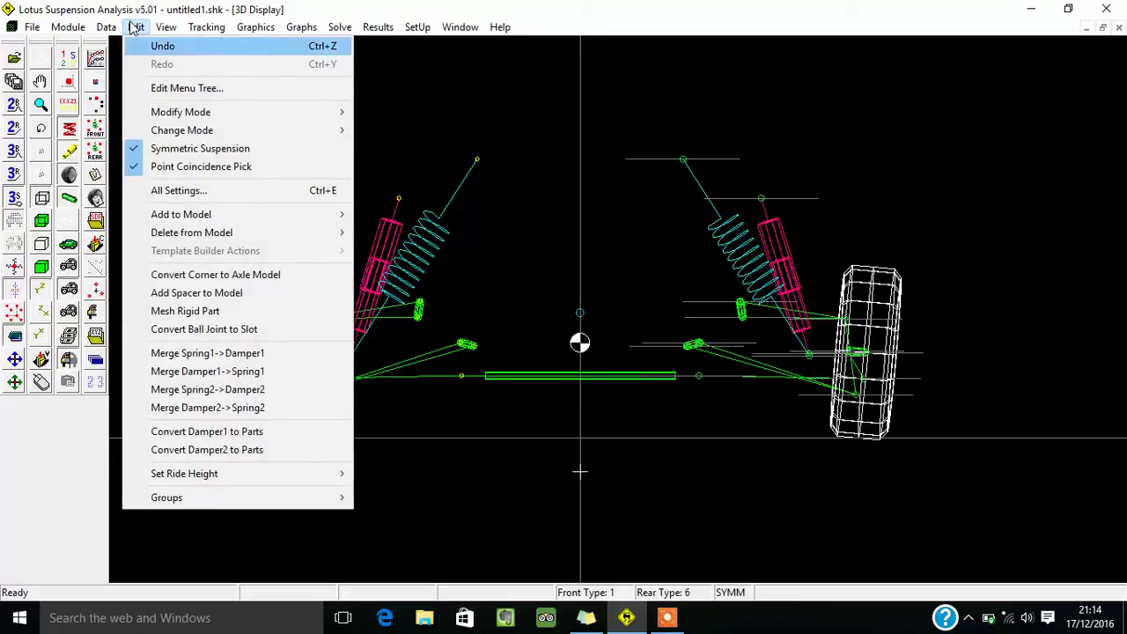
{"action": "key", "text": "Right"}
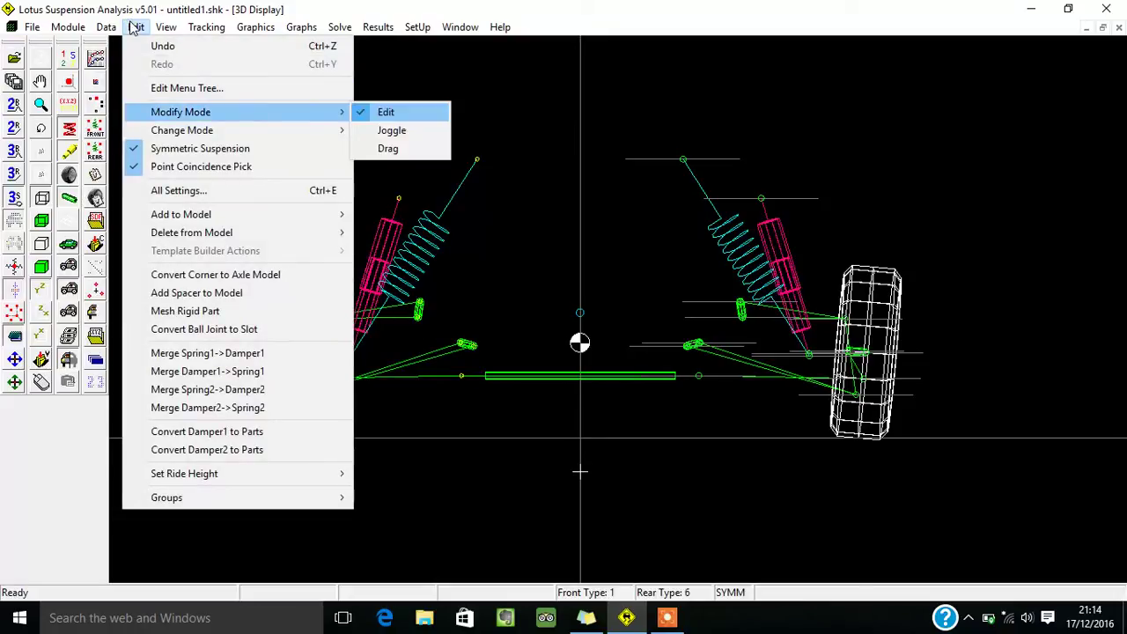
{"action": "key", "text": "Down"}
{"action": "key", "text": "Down"}
{"action": "key", "text": "Return"}
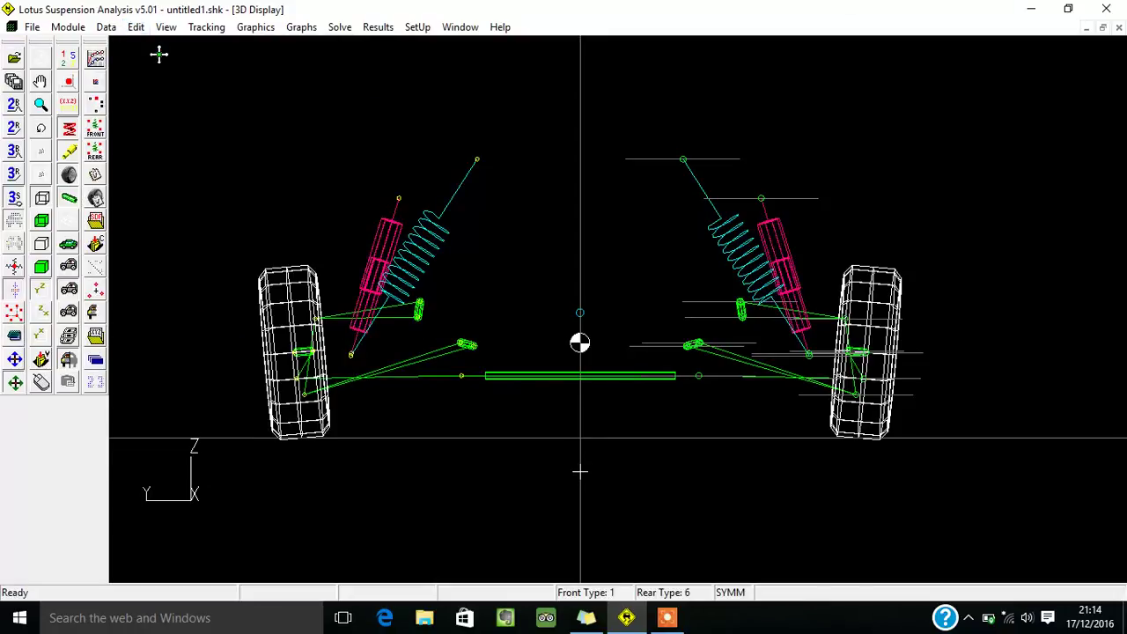
Step: Pick the lower wishbone inner pivot, choose Front Point 2, then dismiss the point choice
{"action": "left_click", "coordinate": [694, 347]}
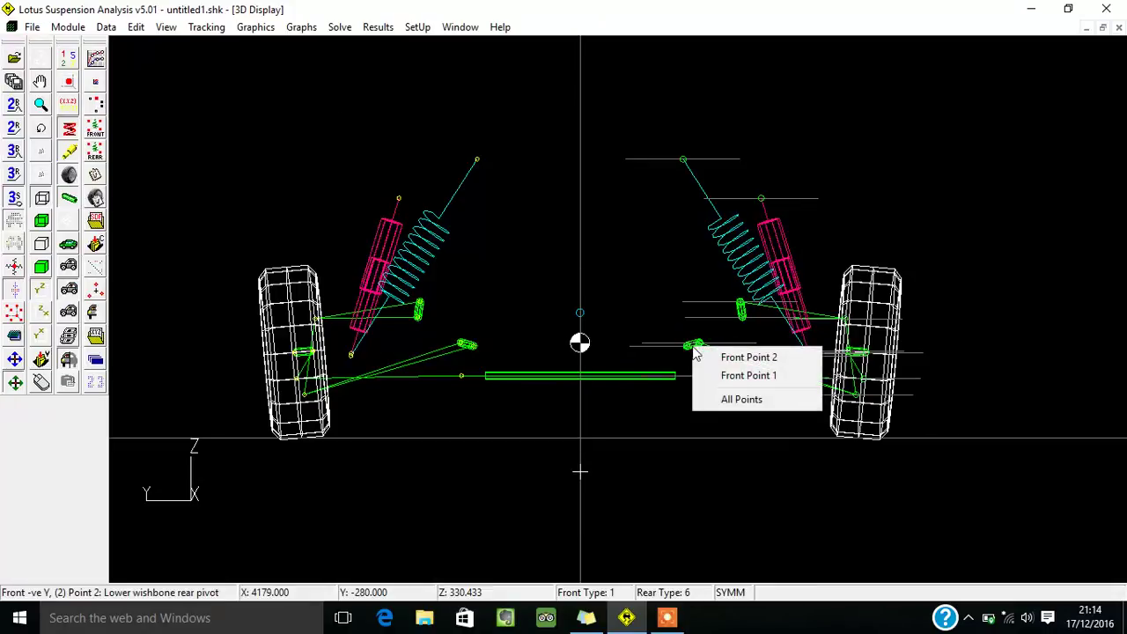
{"action": "left_click", "coordinate": [714, 357]}
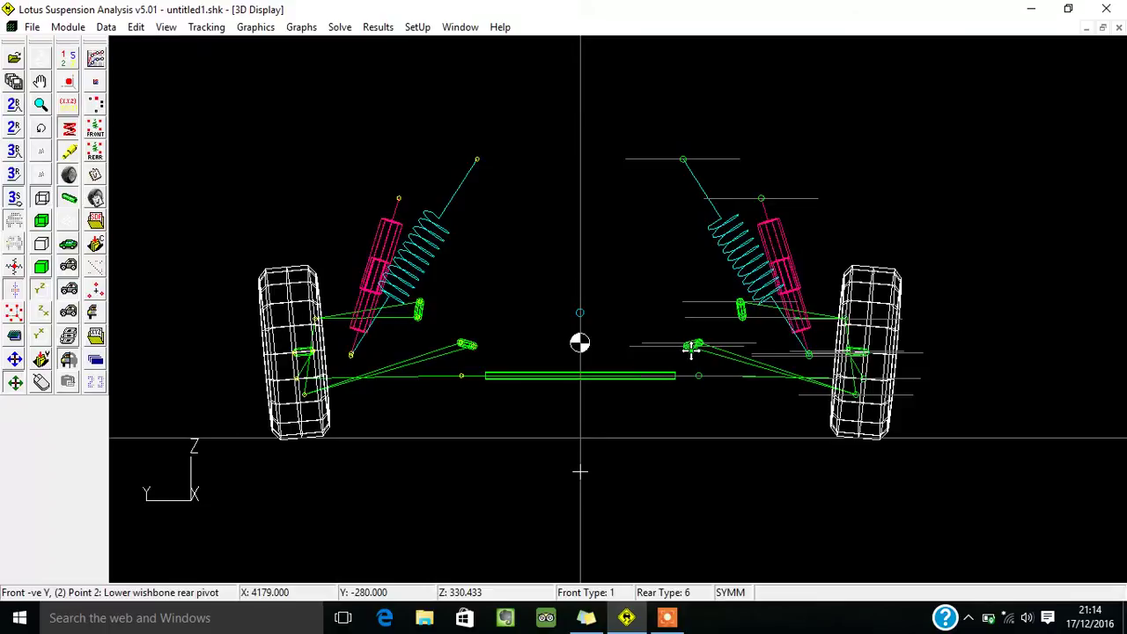
{"action": "left_click", "coordinate": [695, 348]}
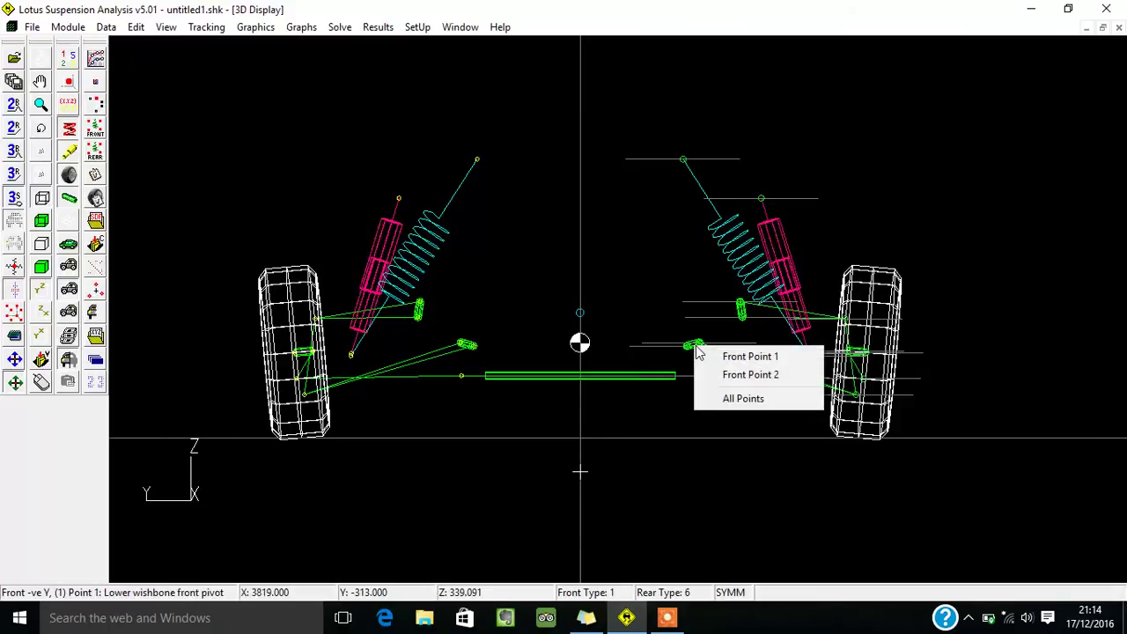
{"action": "left_click", "coordinate": [694, 349]}
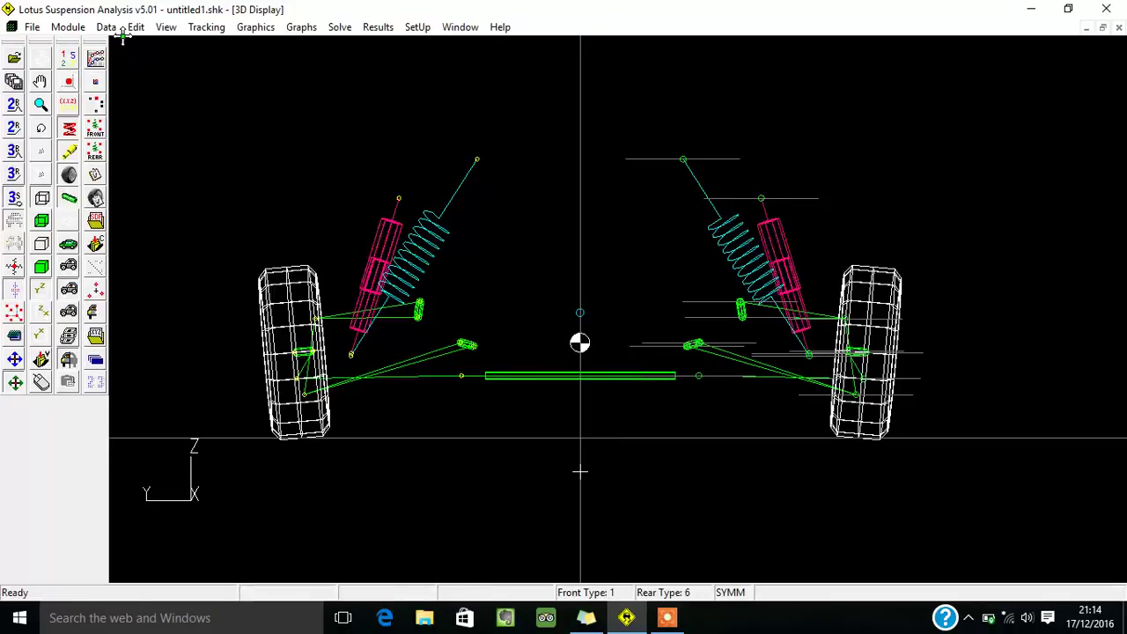
Step: Show point labels and move both lower wishbone inner pivots together outboard to about Y -305
{"action": "left_click", "coordinate": [69, 60]}
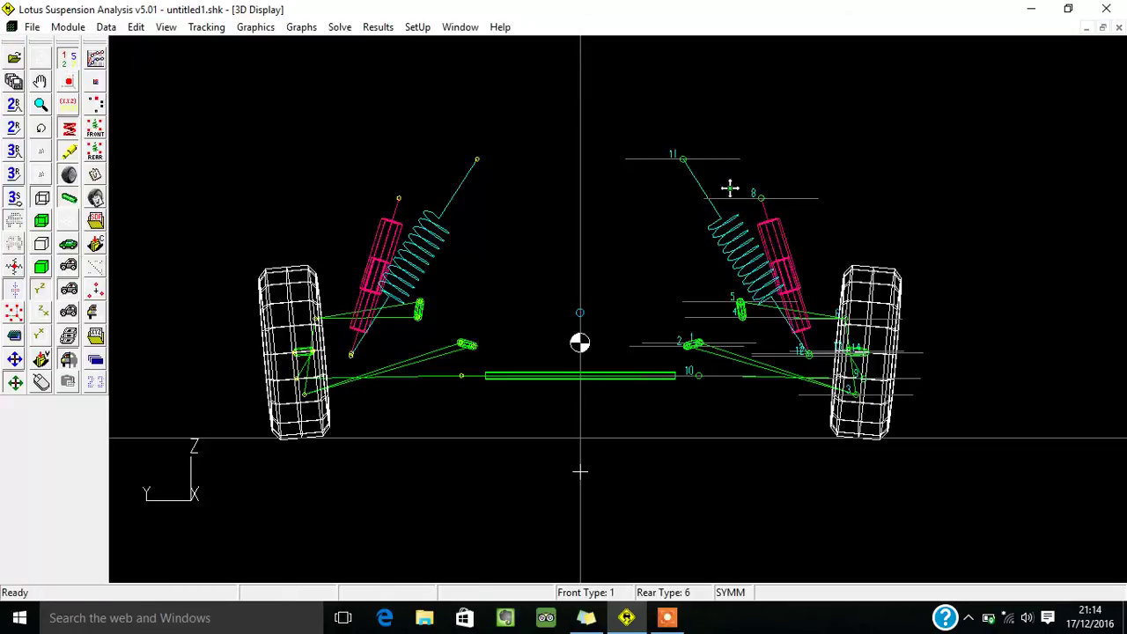
{"action": "right_click", "coordinate": [691, 351]}
{"action": "key", "text": "Down"}
{"action": "key", "text": "Down"}
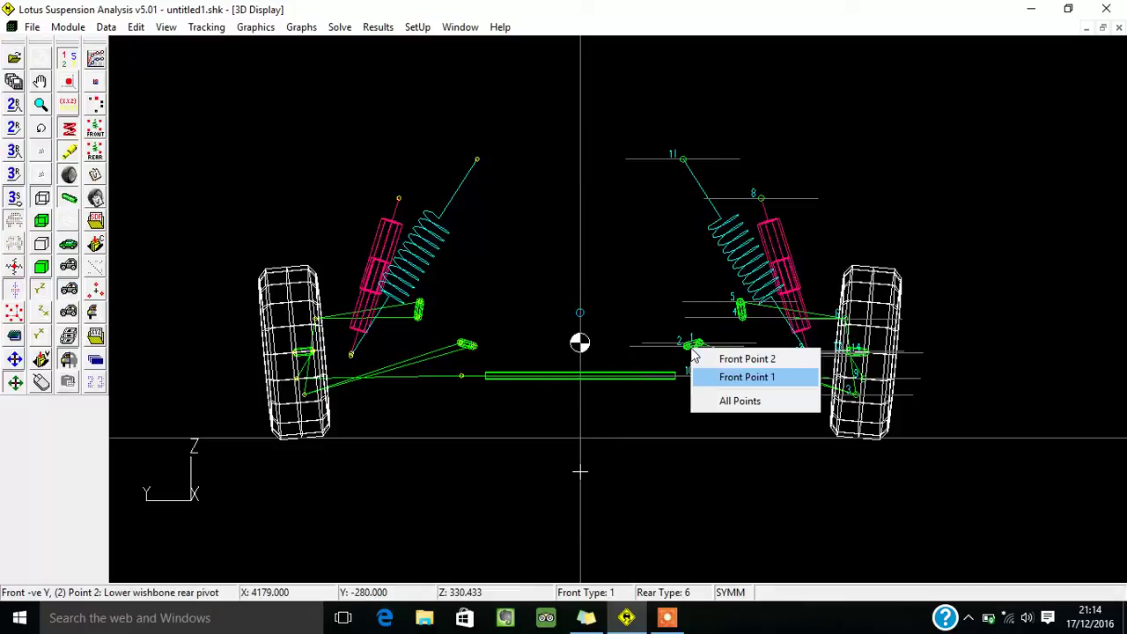
{"action": "key", "text": "Down"}
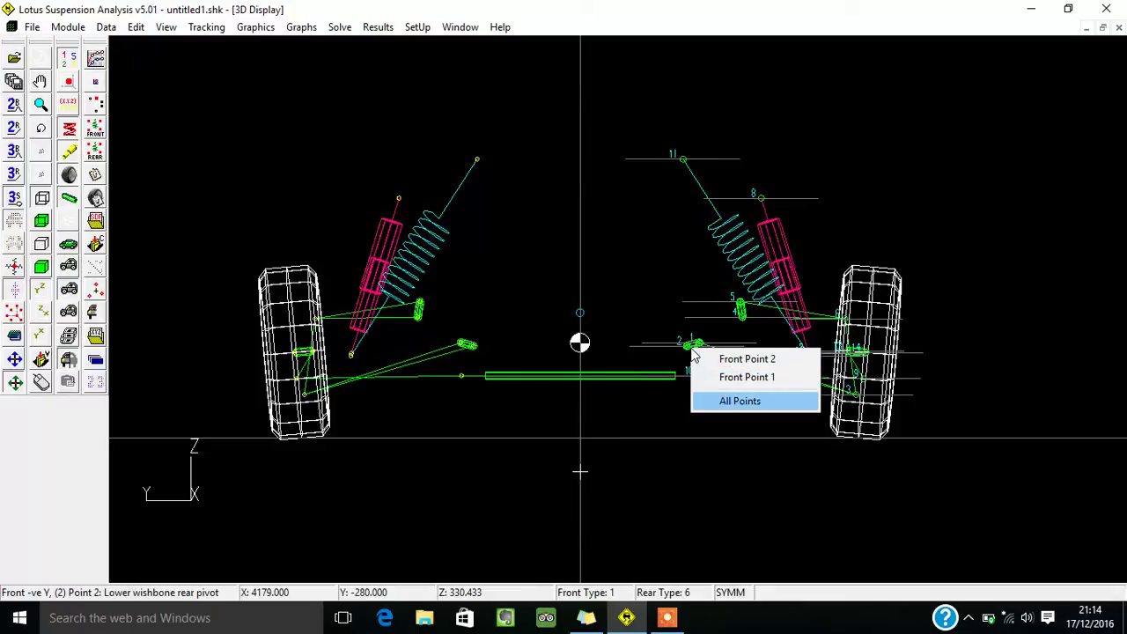
{"action": "key", "text": "Return"}
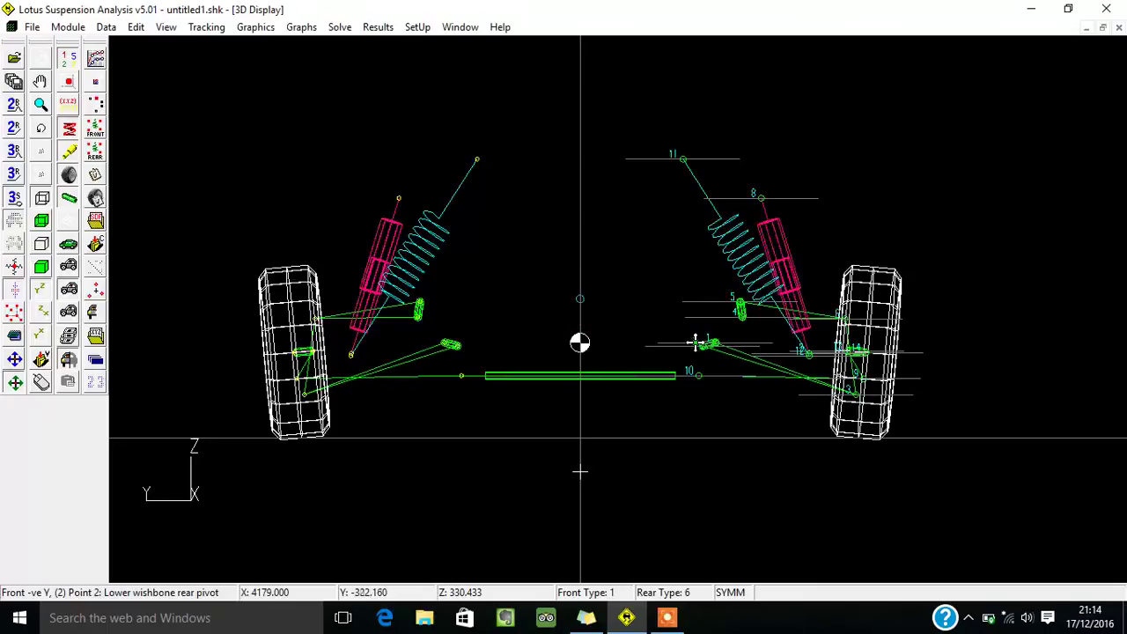
{"action": "left_click", "coordinate": [707, 343]}
{"action": "key", "text": "Escape"}
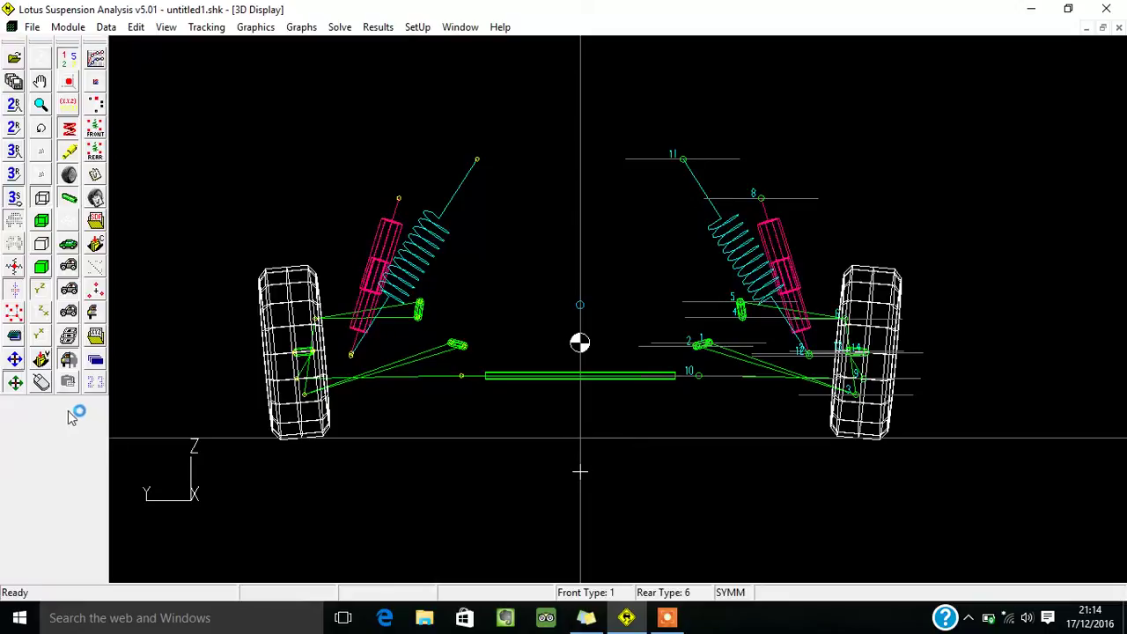
Step: In drag mode, return the lower wishbone pivots to their height and raise point 10 to about Z 419
{"action": "left_click", "coordinate": [17, 382]}
{"action": "left_click", "coordinate": [14, 361]}
{"action": "left_click", "coordinate": [15, 382]}
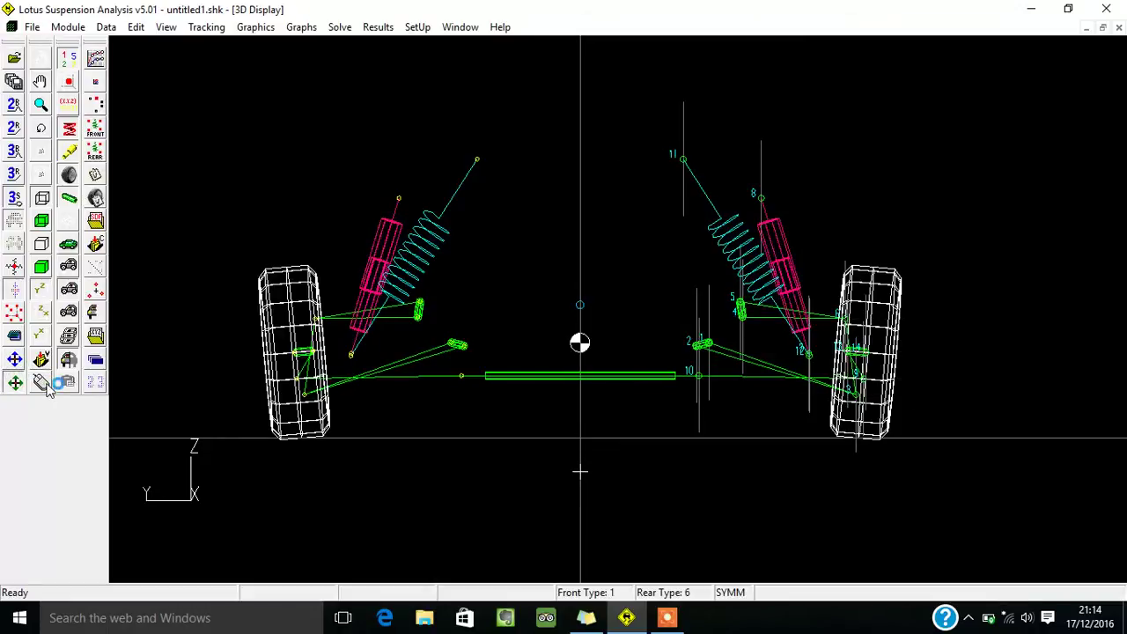
{"action": "left_click", "coordinate": [705, 343]}
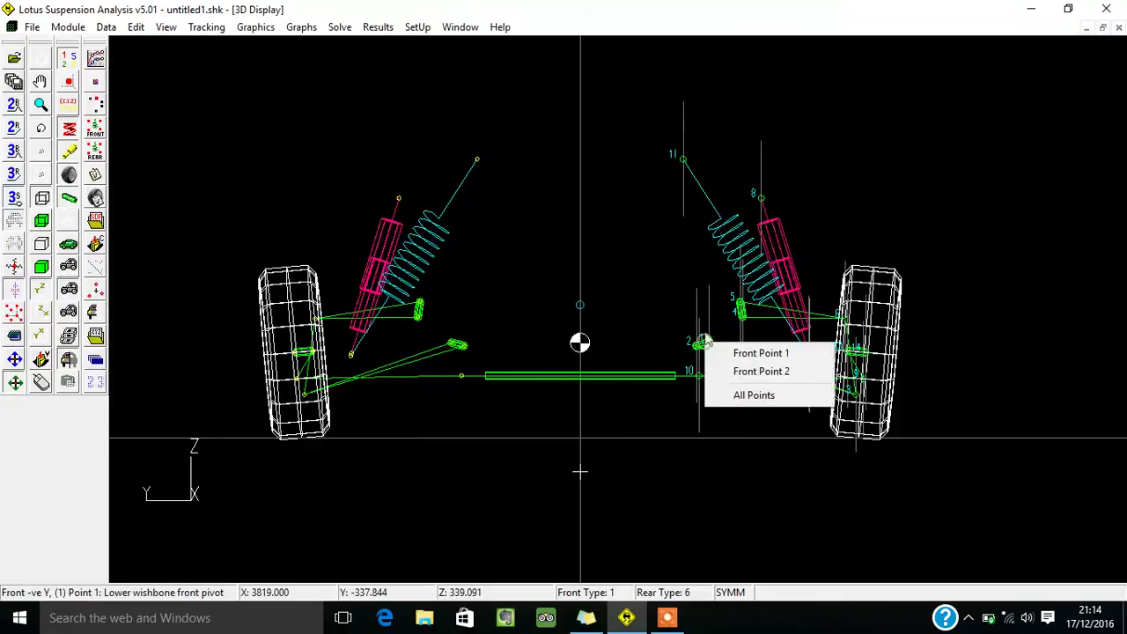
{"action": "left_click", "coordinate": [734, 397]}
{"action": "left_click", "coordinate": [699, 340]}
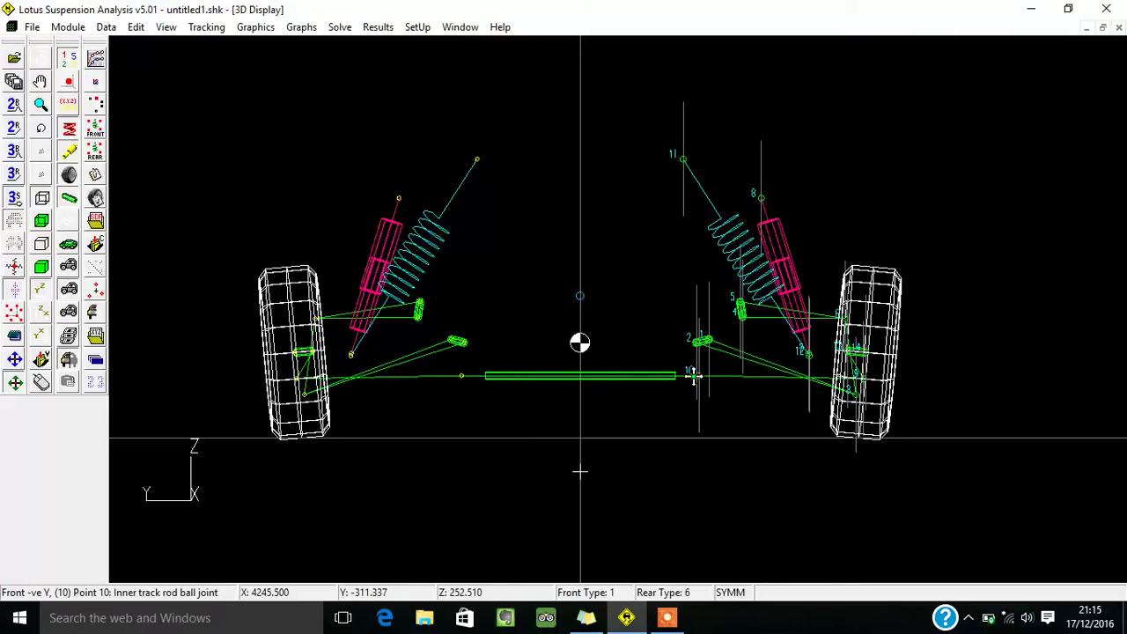
{"action": "left_click_drag", "start_coordinate": [697, 377], "coordinate": [684, 310]}
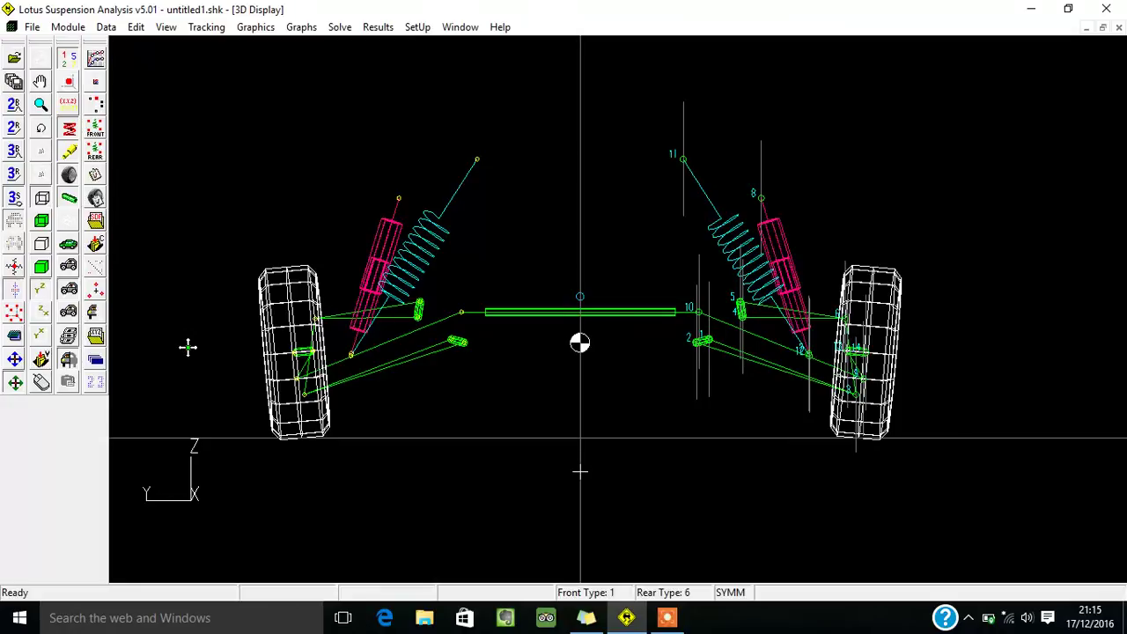
Step: Animate the mechanism, switching from the 3D Steer module to the bump module
{"action": "left_click", "coordinate": [71, 345]}
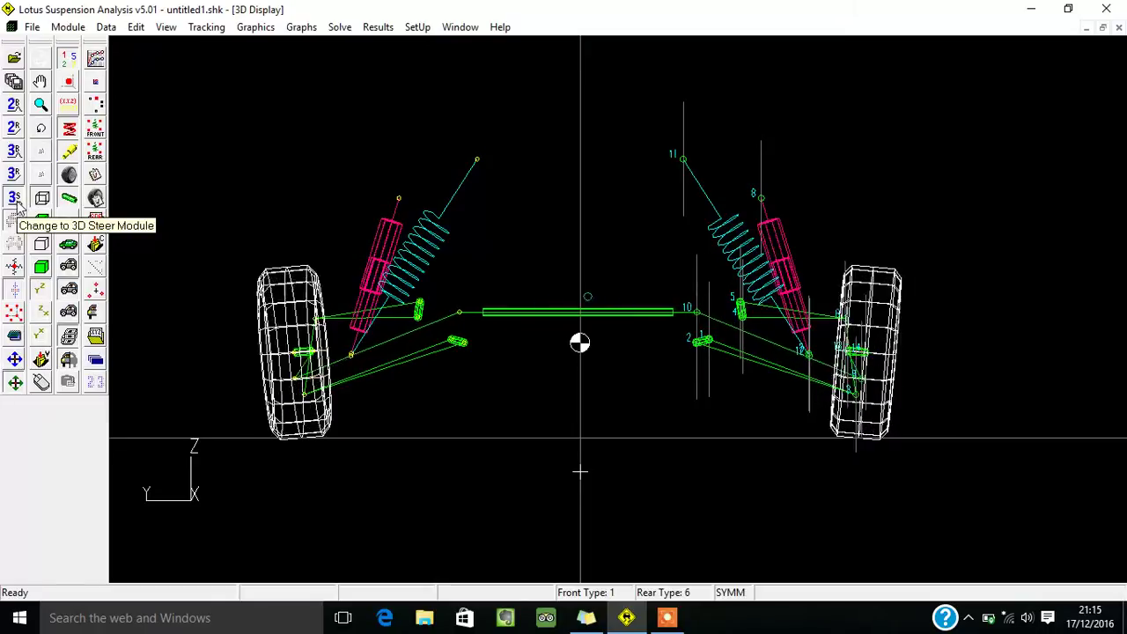
{"action": "left_click", "coordinate": [15, 175]}
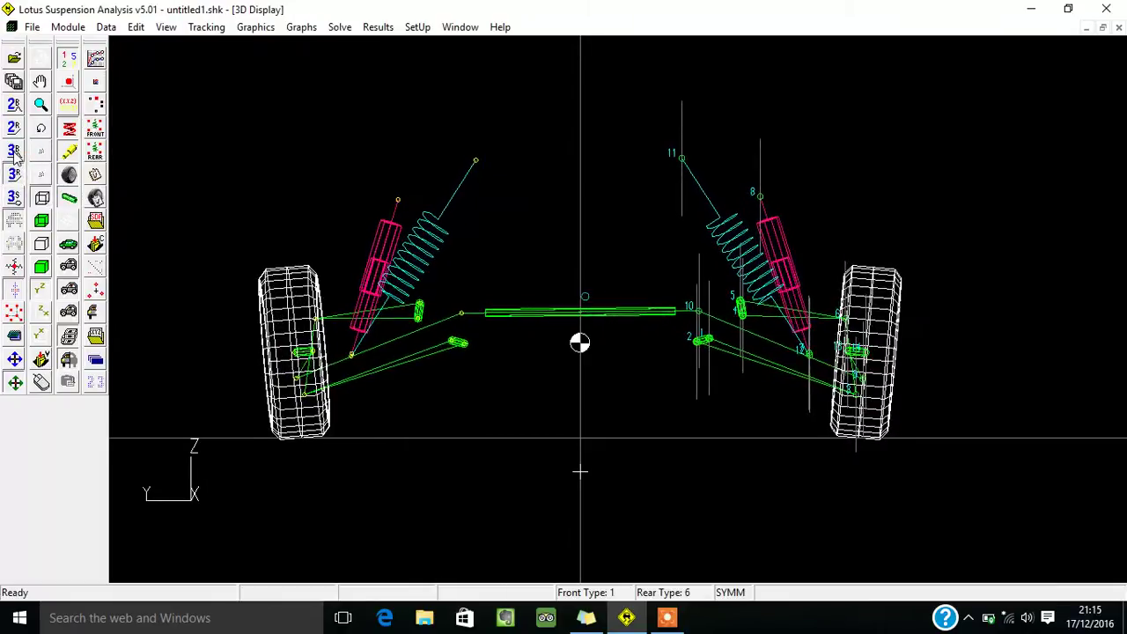
{"action": "left_click", "coordinate": [14, 152]}
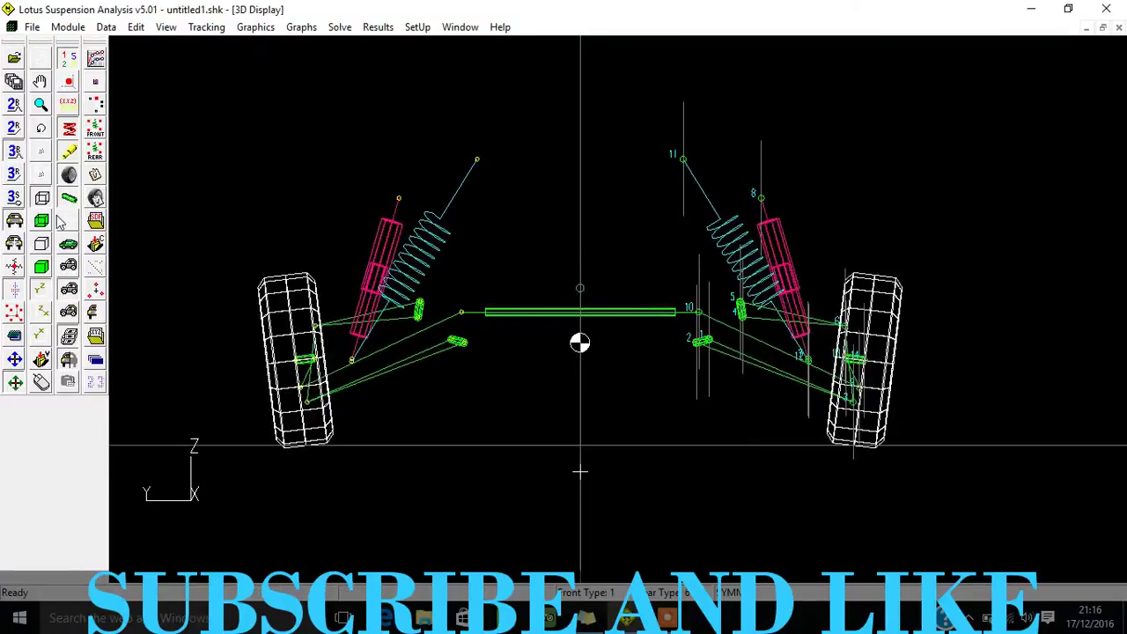
Step: View the animated suspension in the x-z side view, then the x-y top view
{"action": "left_click", "coordinate": [44, 311]}
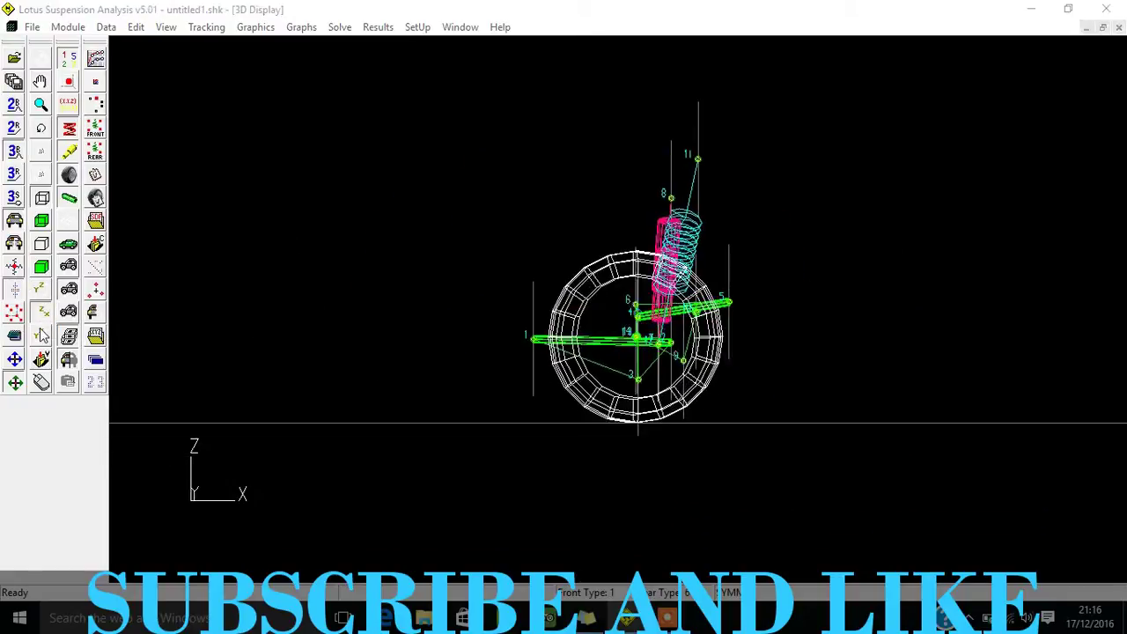
{"action": "left_click", "coordinate": [41, 336]}
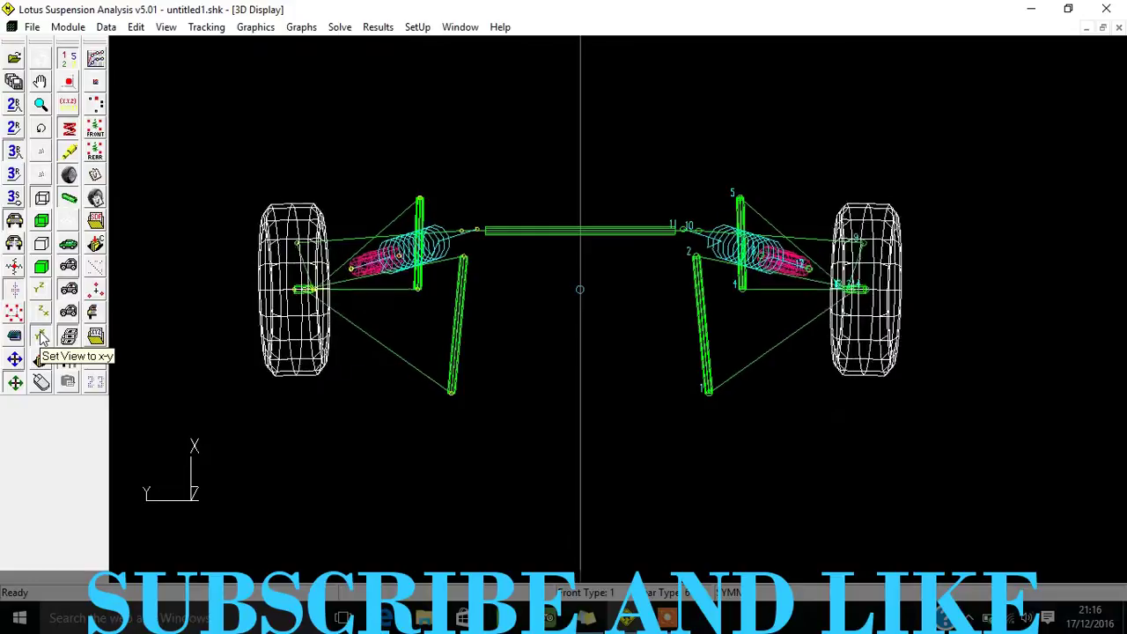